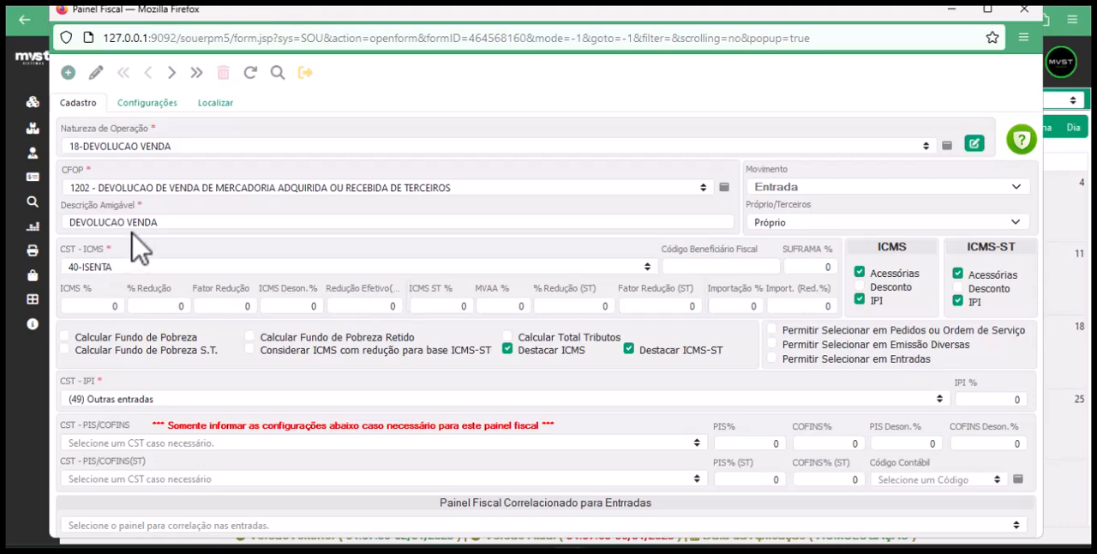
Open the VENDA UNIFICADA fiscal panel from the record list and view its operation nature form without changing it
left_click(216, 109)
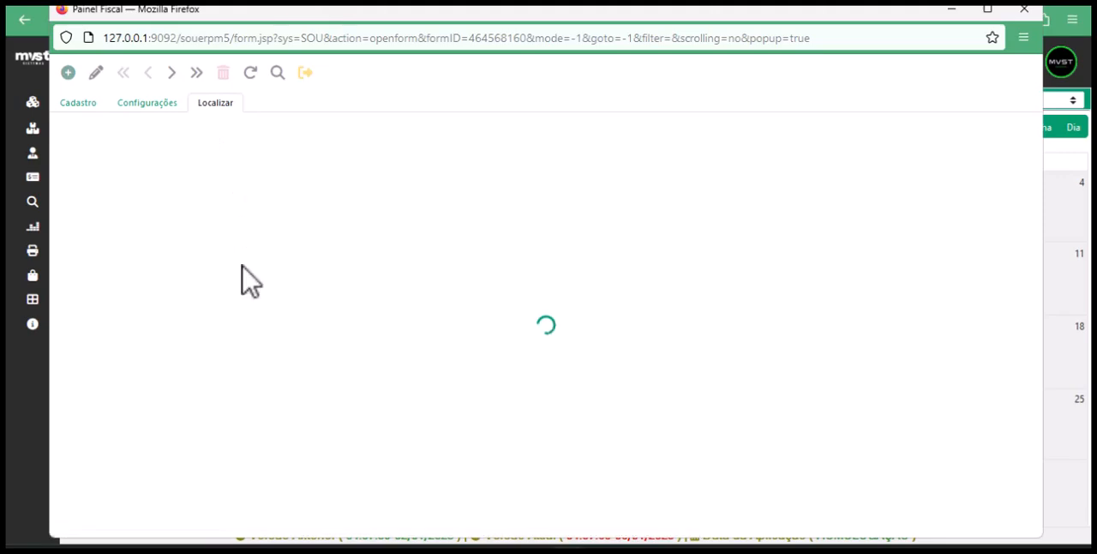
double_click(270, 299)
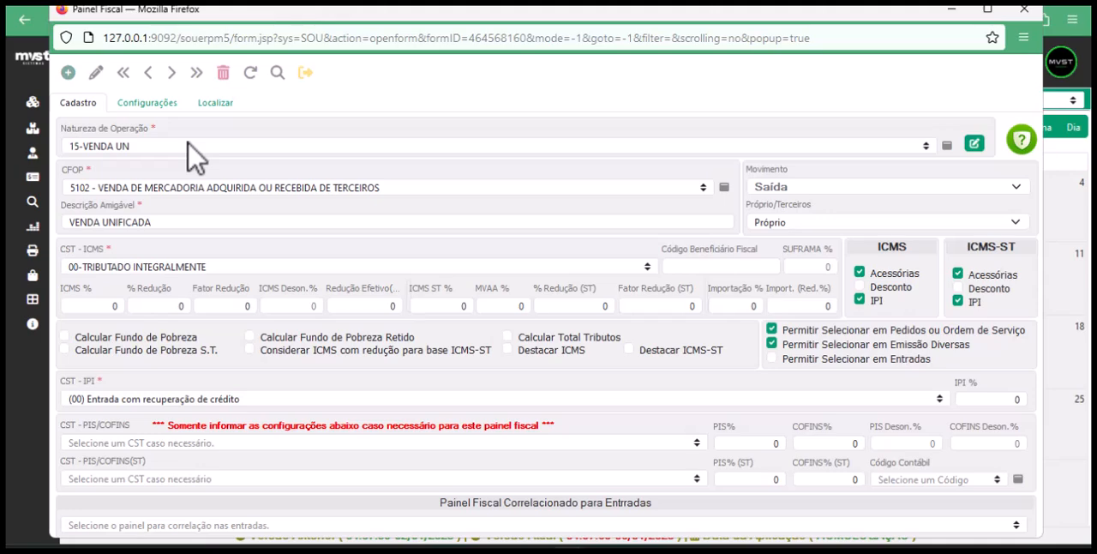
left_click(975, 147)
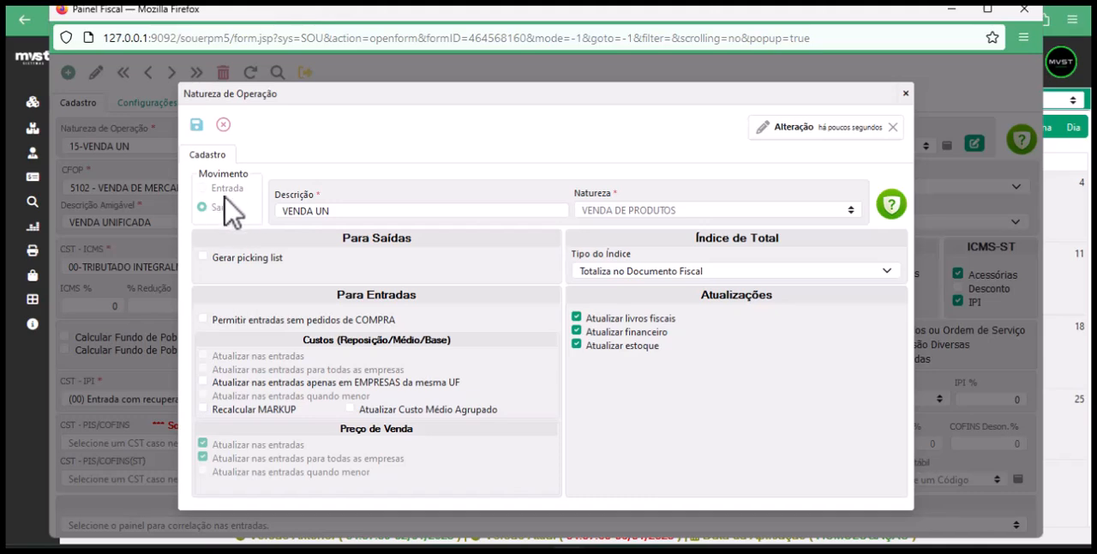
left_click(221, 125)
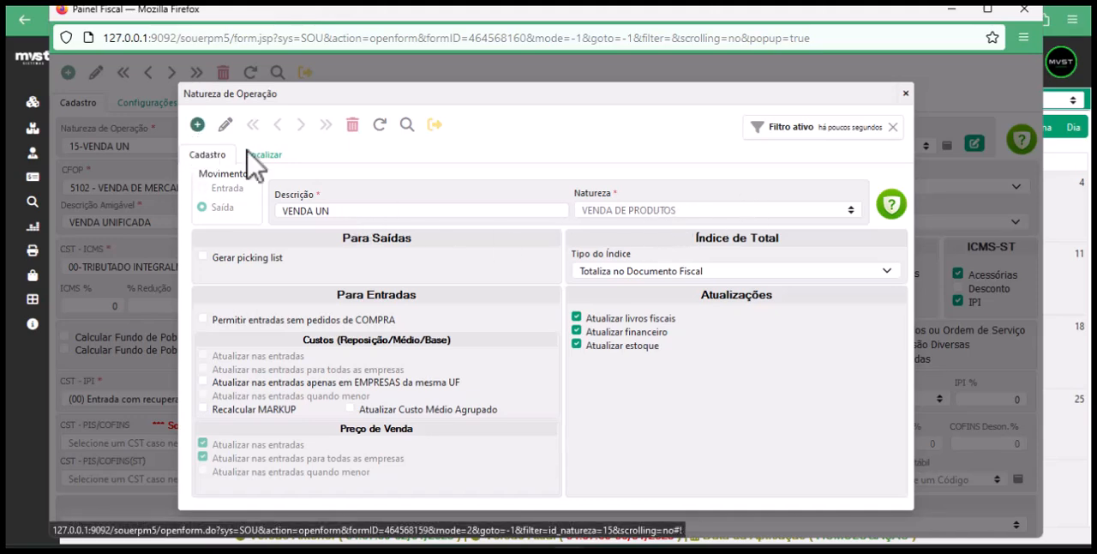
left_click(197, 125)
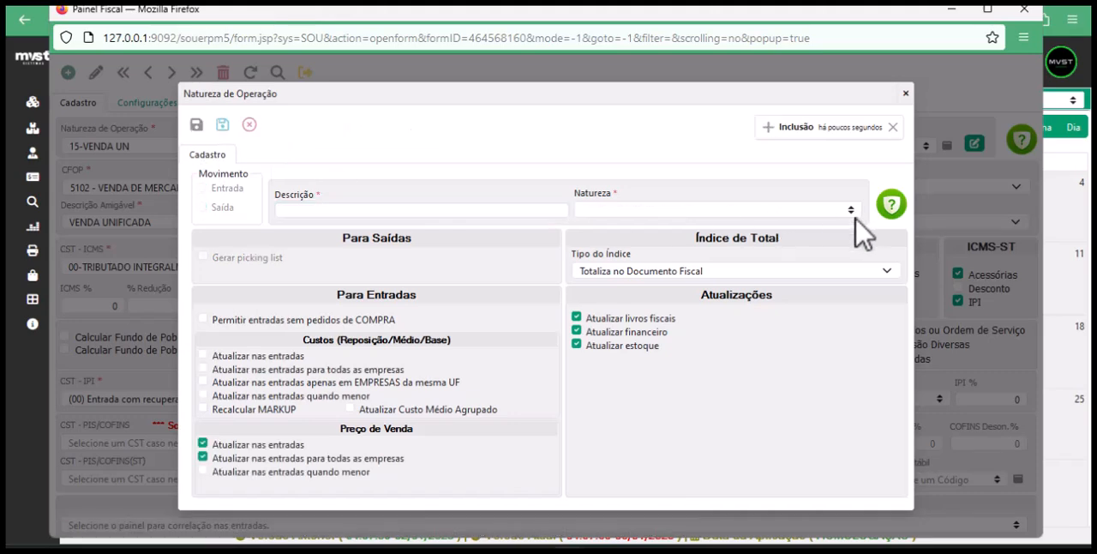
left_click(247, 128)
left_click(905, 92)
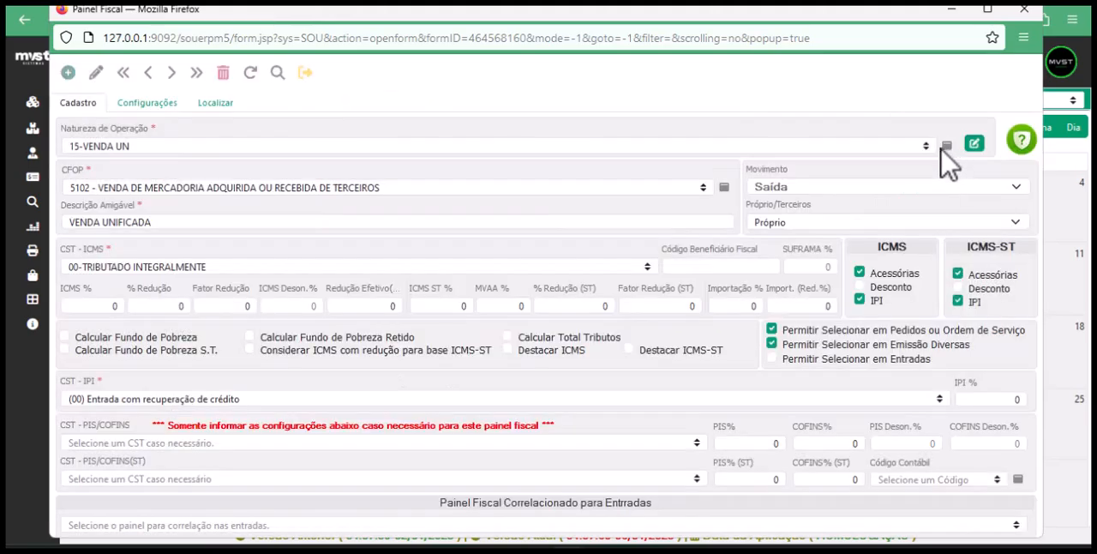
Open a blank operation nature record, review the available Natureza options, and close the form without saving
left_click(946, 146)
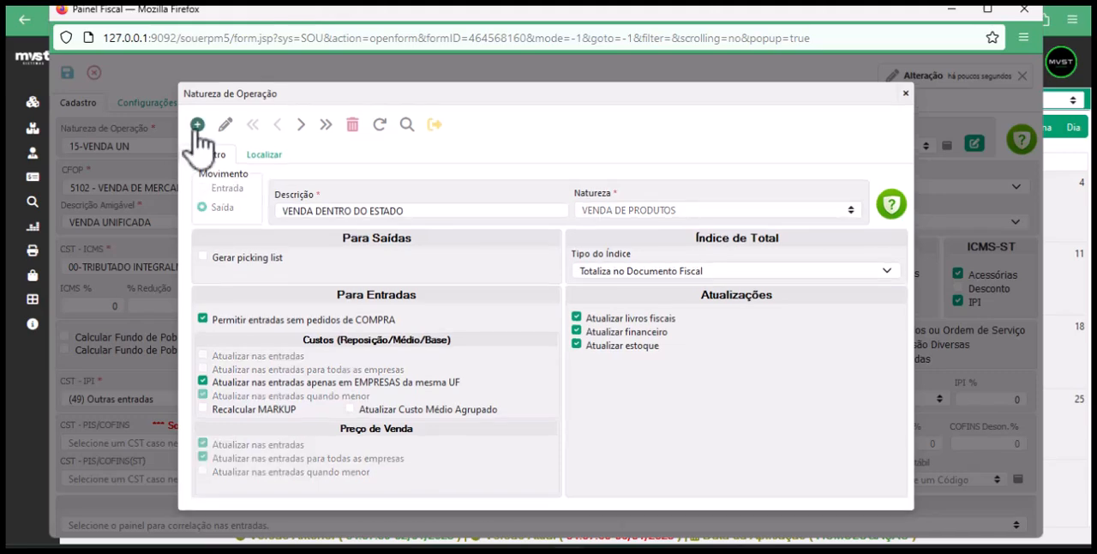
left_click(196, 124)
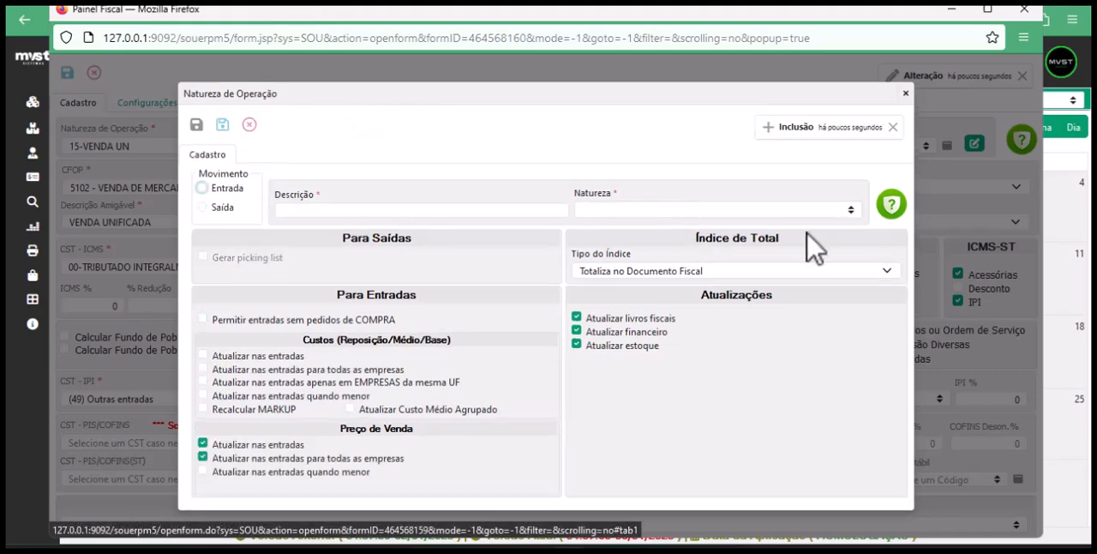
left_click(851, 210)
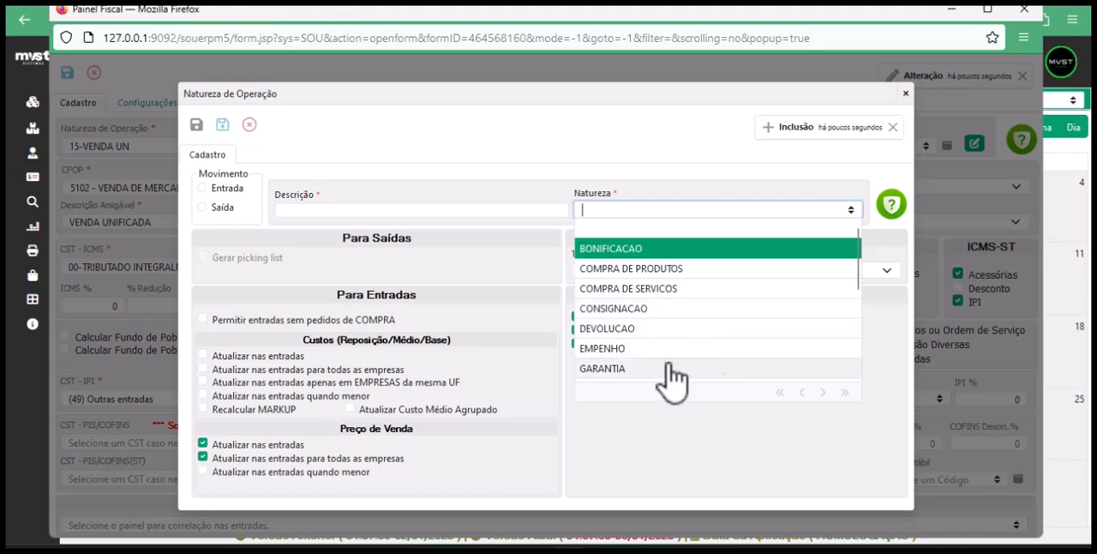
scroll(659, 373, "down", 3)
scroll(690, 269, "up", 2)
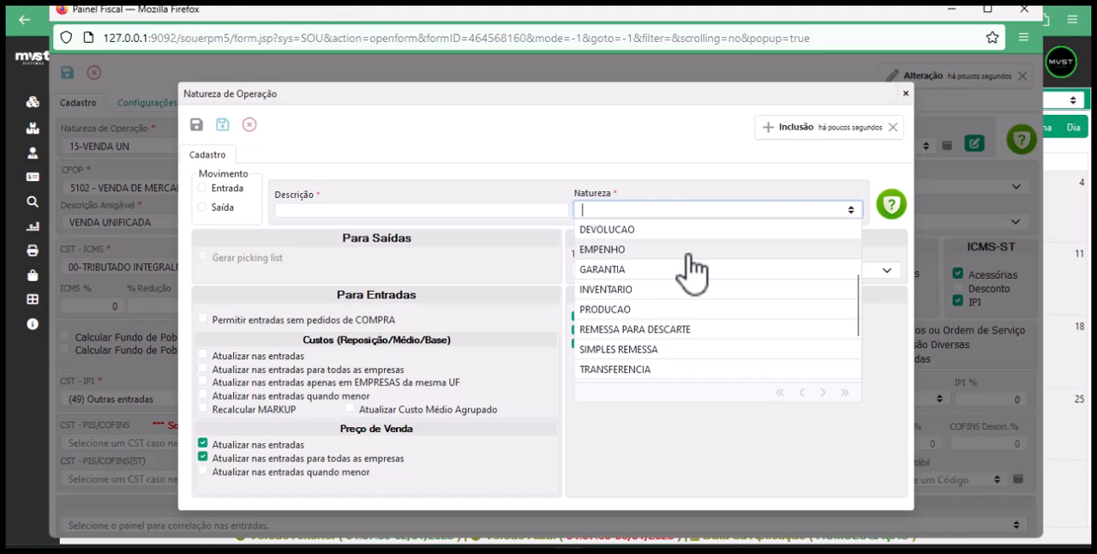
scroll(691, 269, "down", 2)
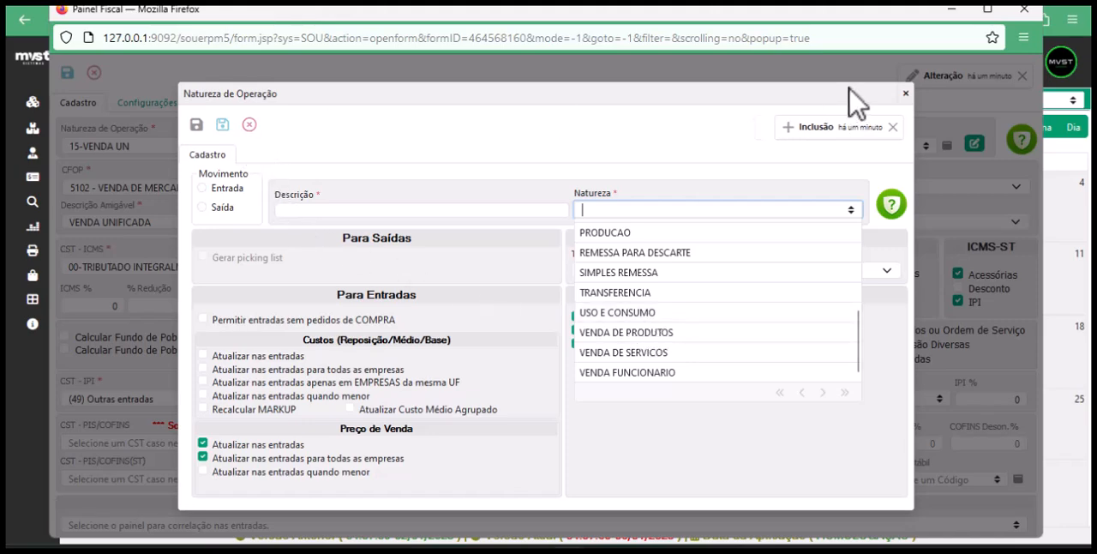
left_click(905, 93)
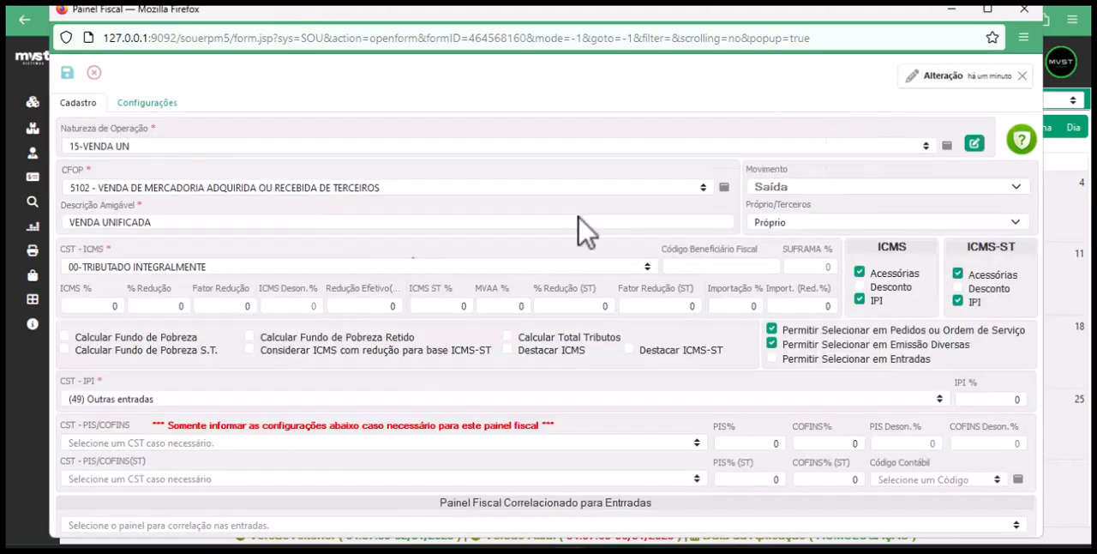
Open the operation nature linked to the fiscal panel and review its Tipo do Índice options
left_click(974, 143)
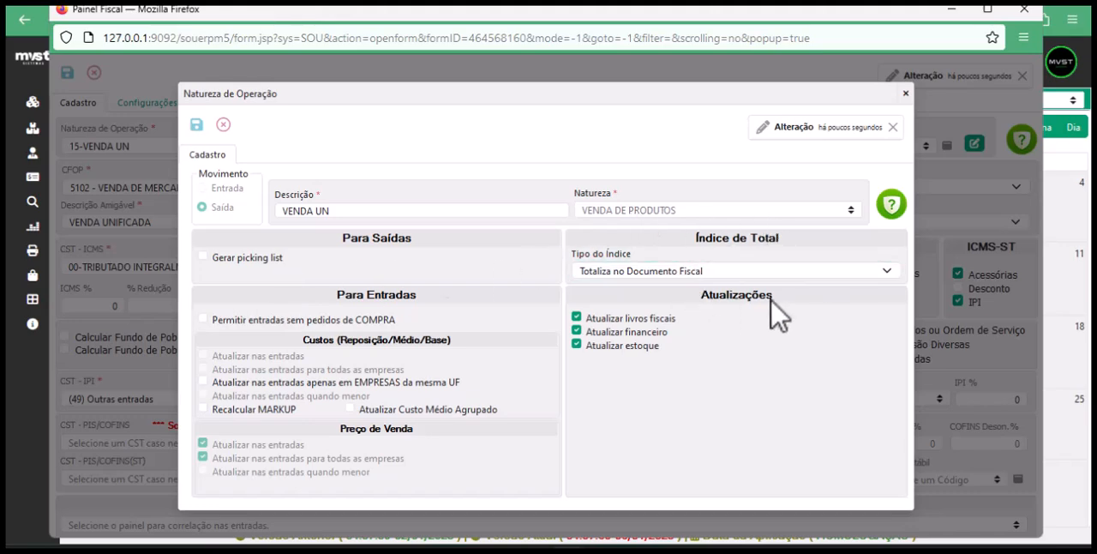
left_click(895, 271)
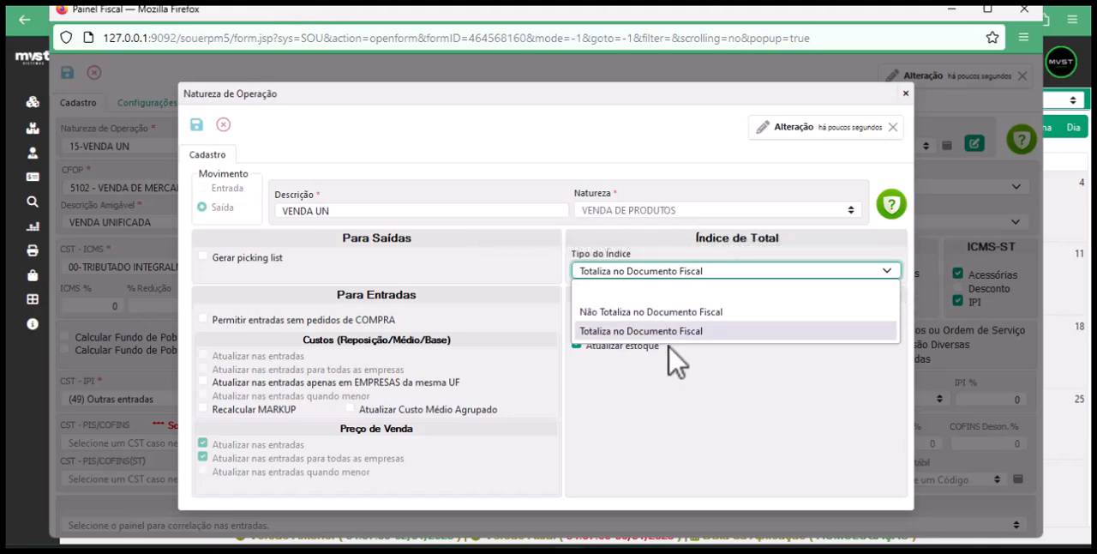
left_click(717, 383)
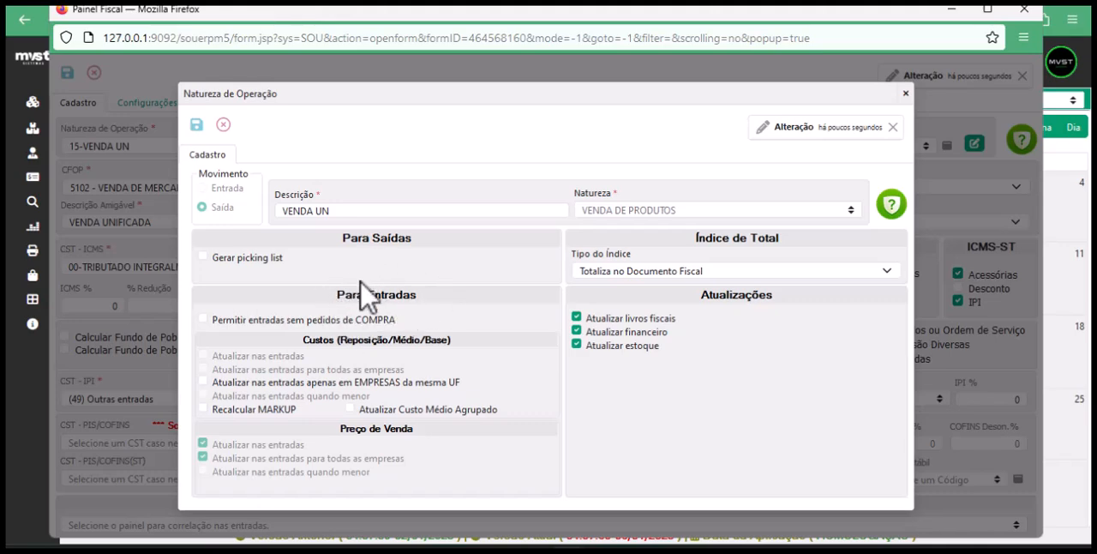
Examine the entry, cost, markup and average cost options of the operation nature, and close its form
mouse_move(288, 326)
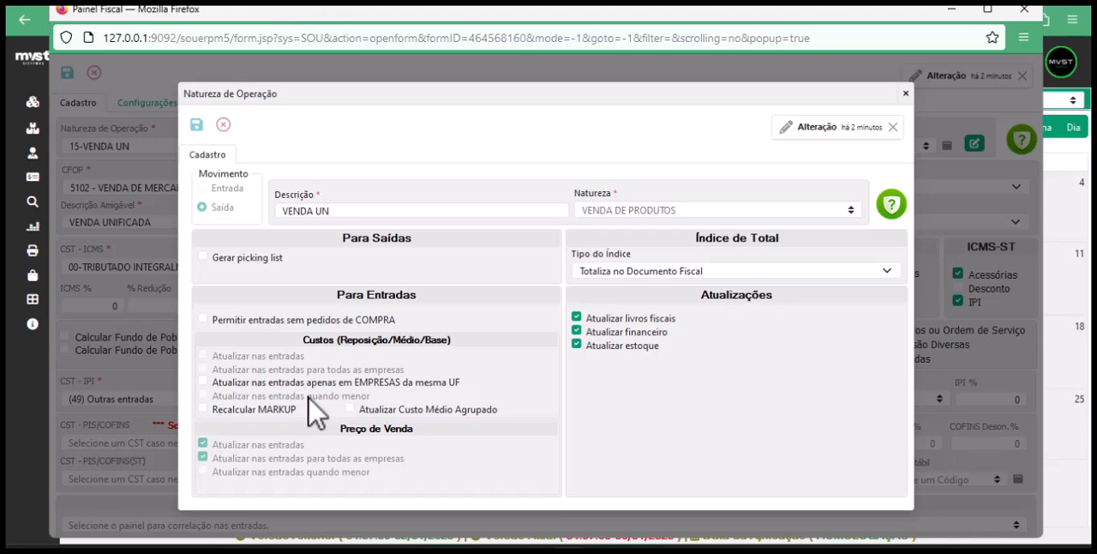
mouse_move(262, 426)
mouse_move(403, 423)
mouse_move(247, 418)
left_click(900, 94)
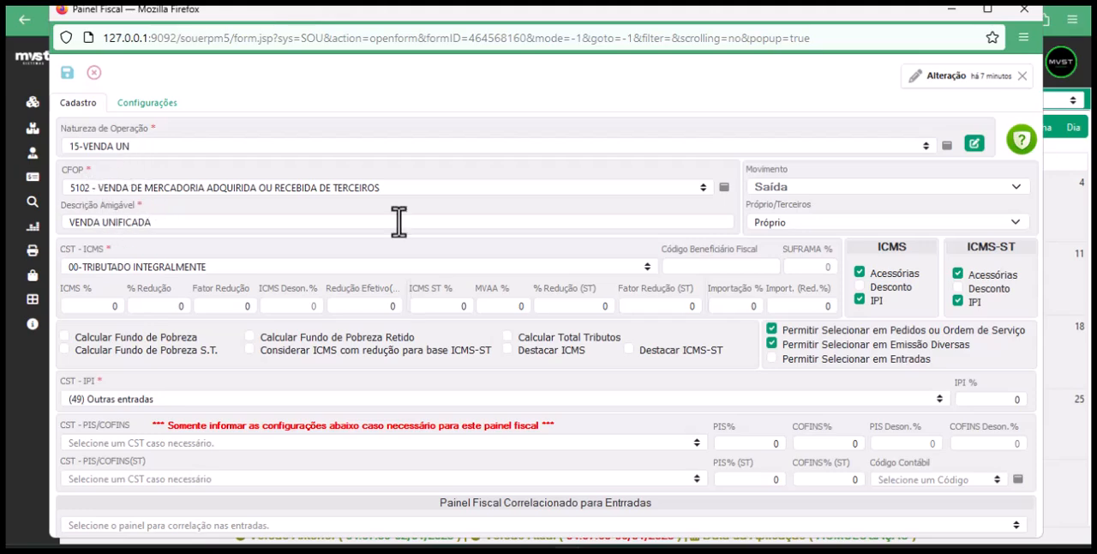
Review the fiscal panel's CFOP choices and its Descrição Amigável without changing either
left_click(704, 188)
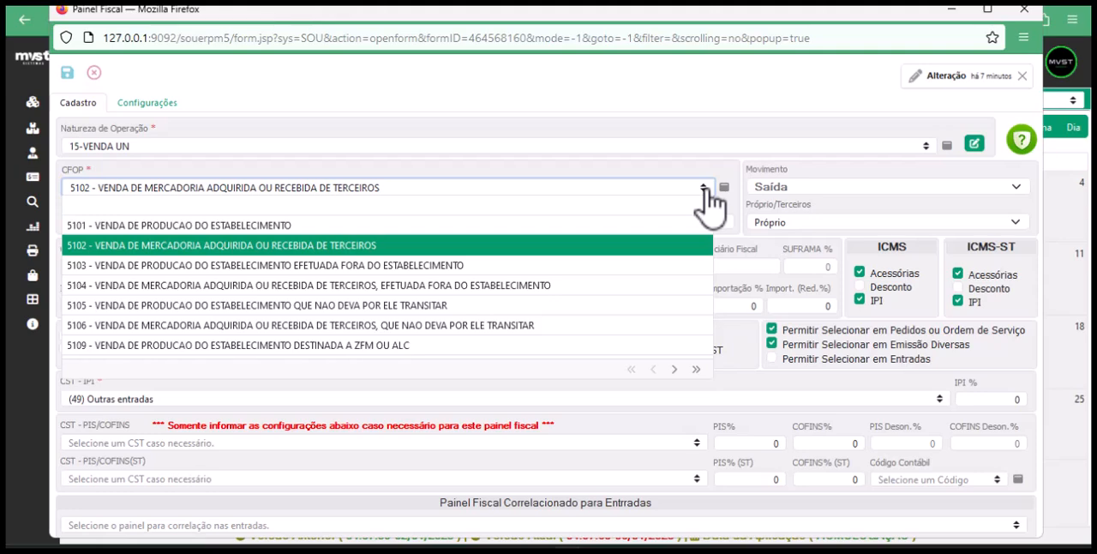
left_click(482, 172)
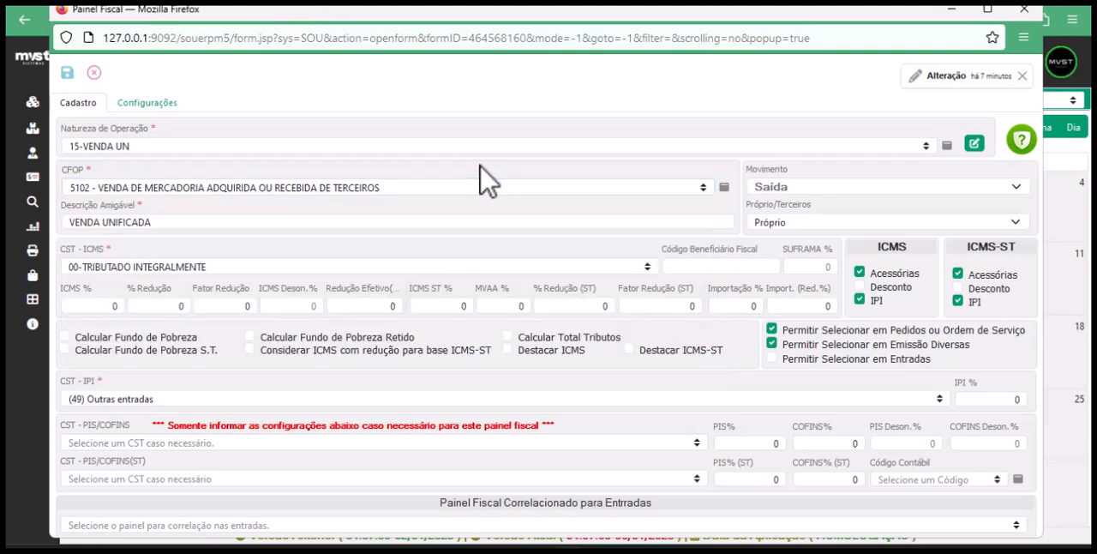
left_click(157, 221)
left_click(254, 188)
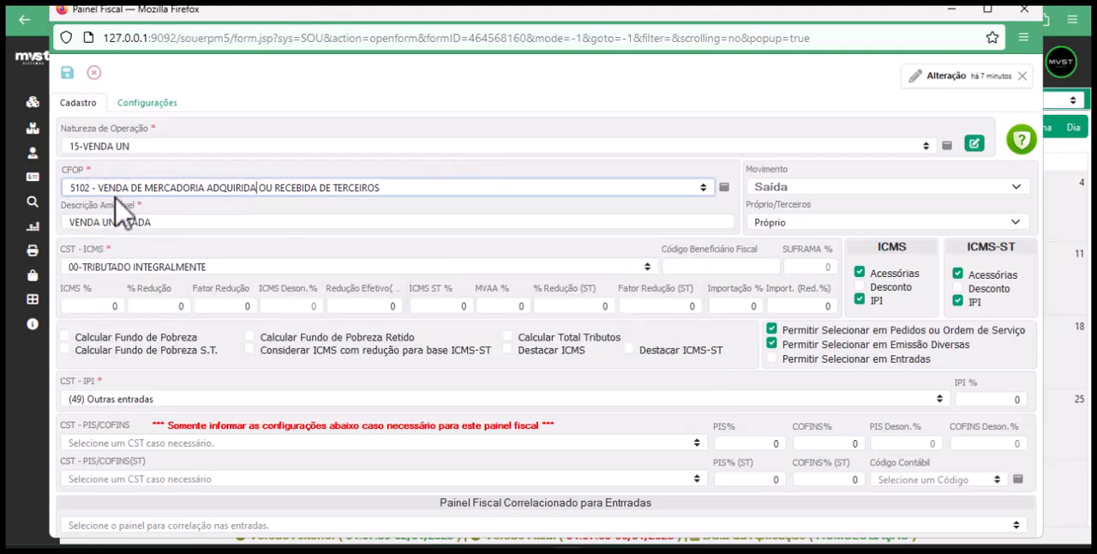
left_click(162, 222)
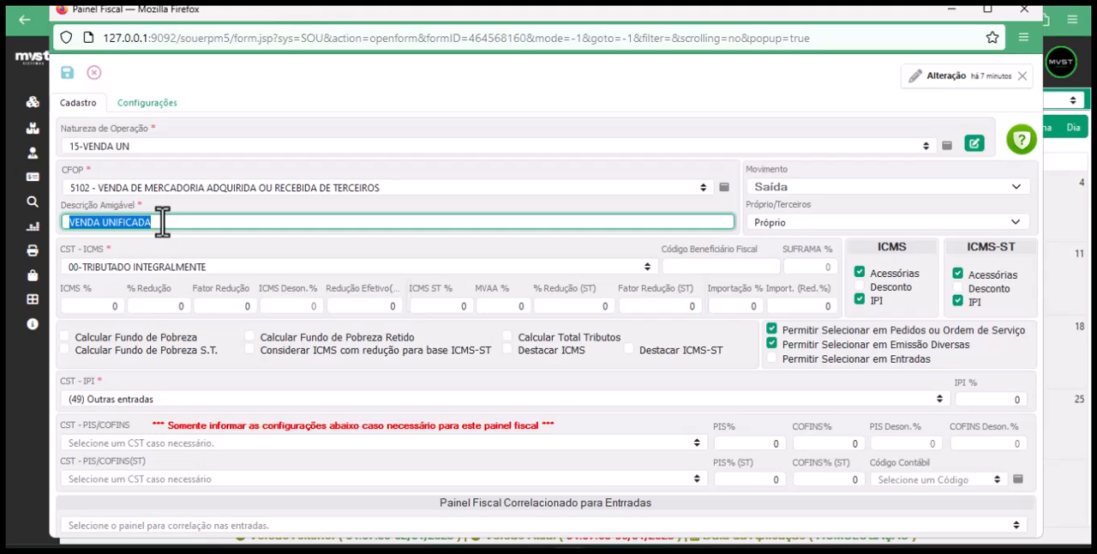
Review the CST - ICMS tax situation options of the fiscal panel, keeping the existing selection
left_click(243, 267)
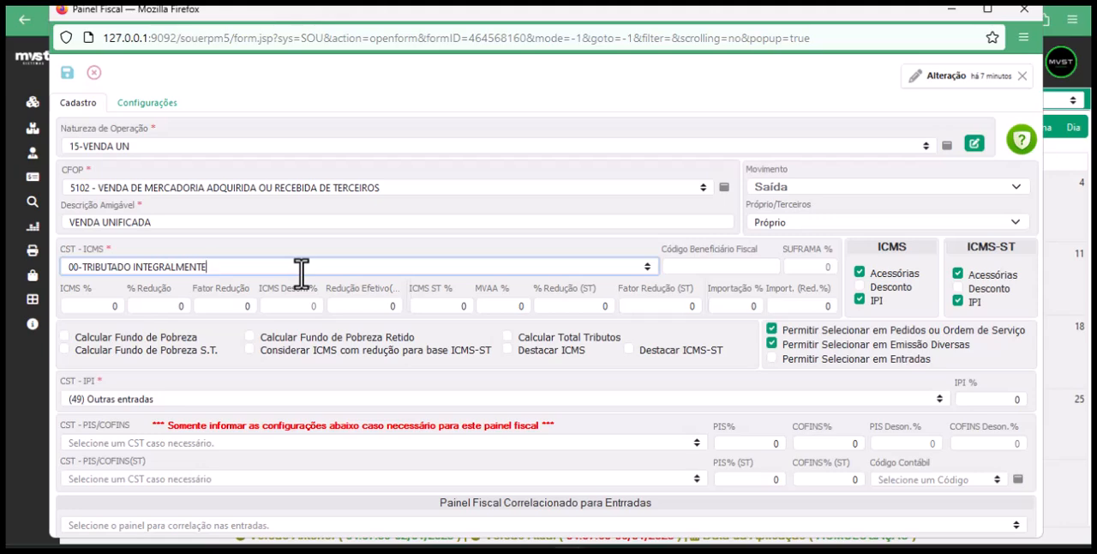
left_click(649, 268)
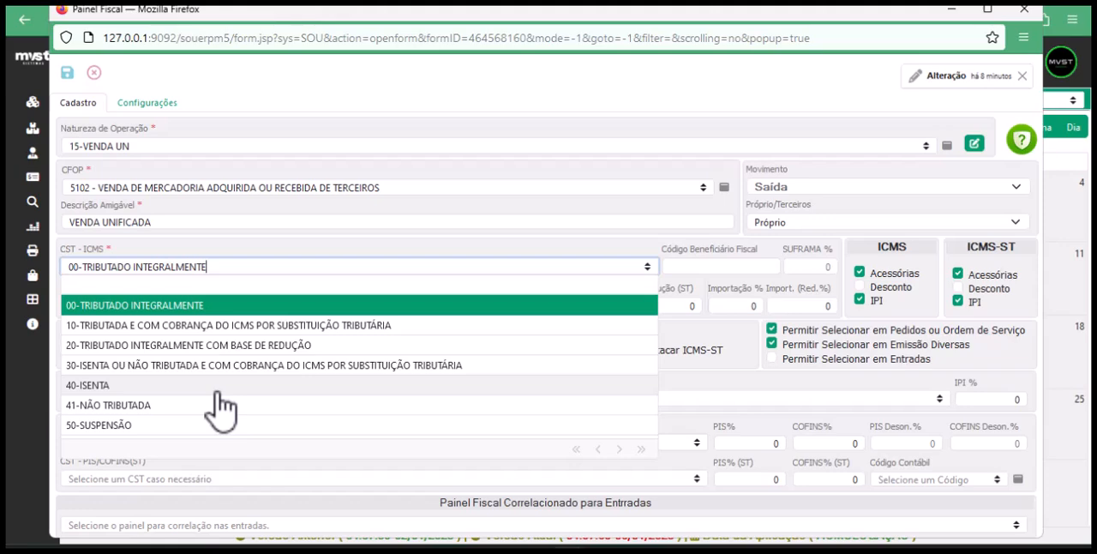
left_click(271, 255)
Examine the ICMS %, % Redução and Fator Redução fields of the fiscal panel, leaving their values as they are
left_click(150, 306)
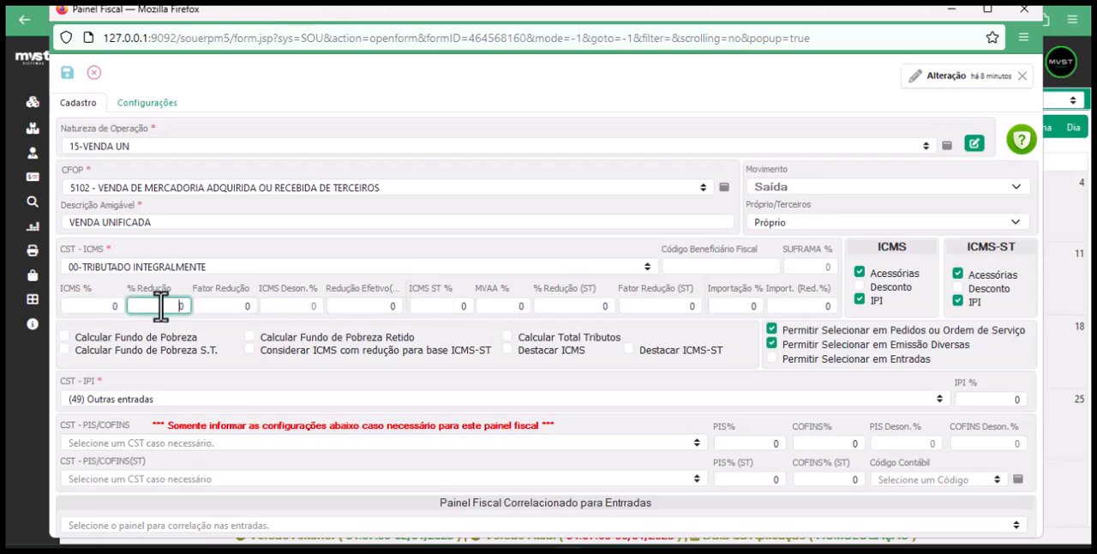
left_click(84, 306)
left_click(172, 309)
left_click(229, 302)
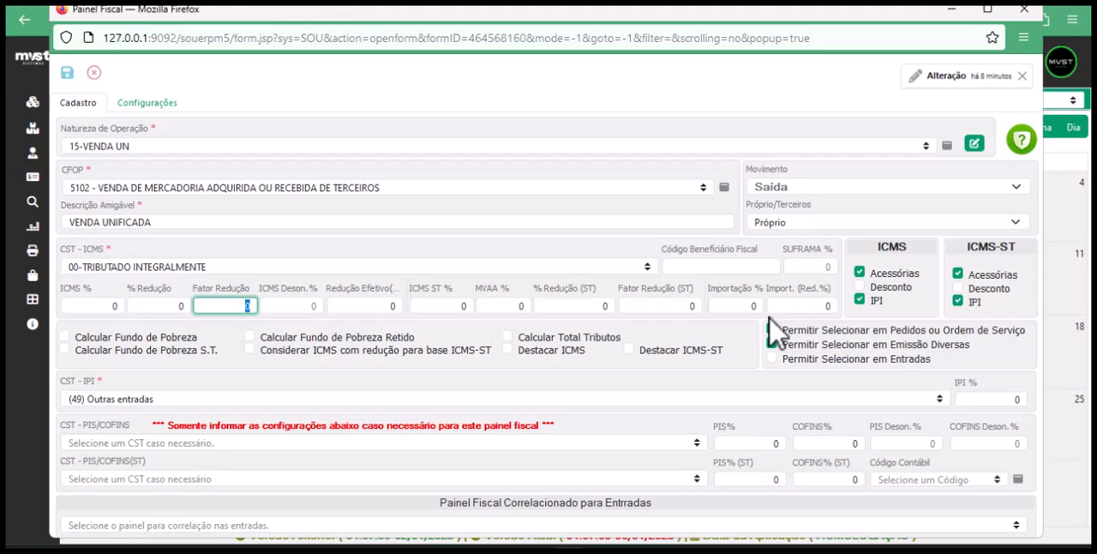
left_click(120, 186)
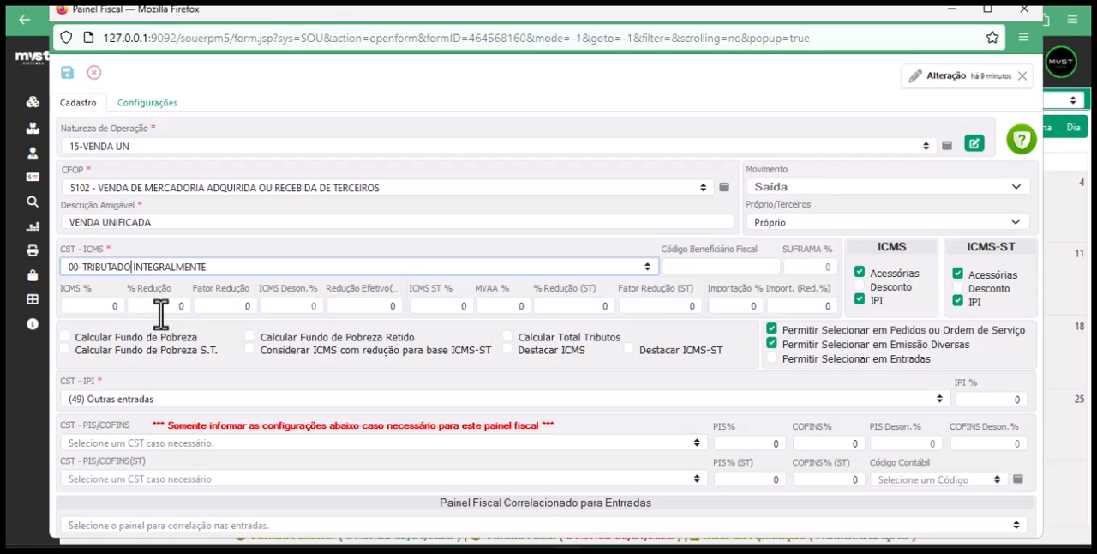
Minimize the Painel Fiscal window and open the Estado registration among the auxiliary Localidades records
left_click(951, 11)
mouse_move(34, 147)
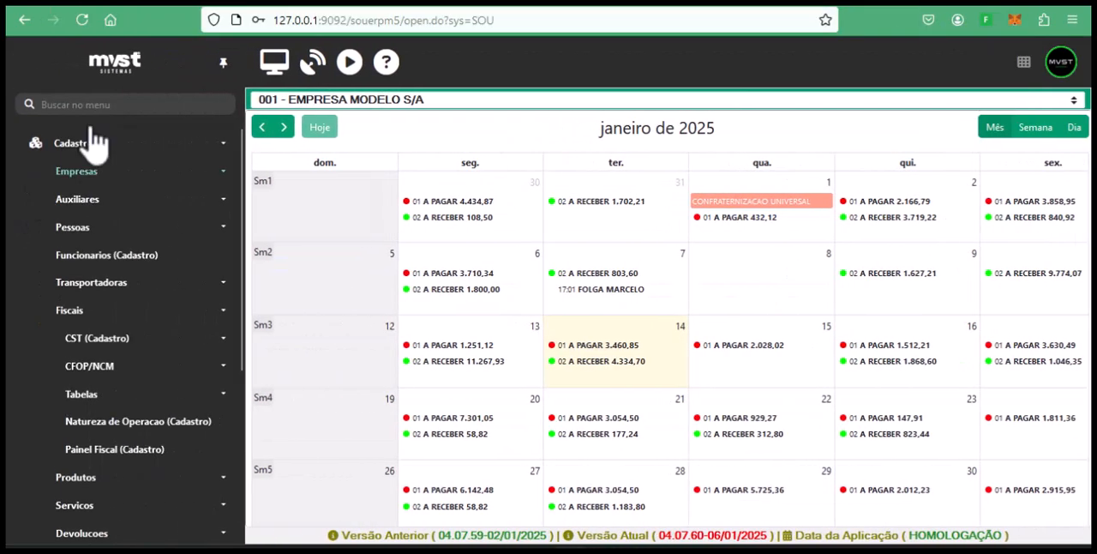
left_click(103, 312)
left_click(102, 313)
left_click(104, 313)
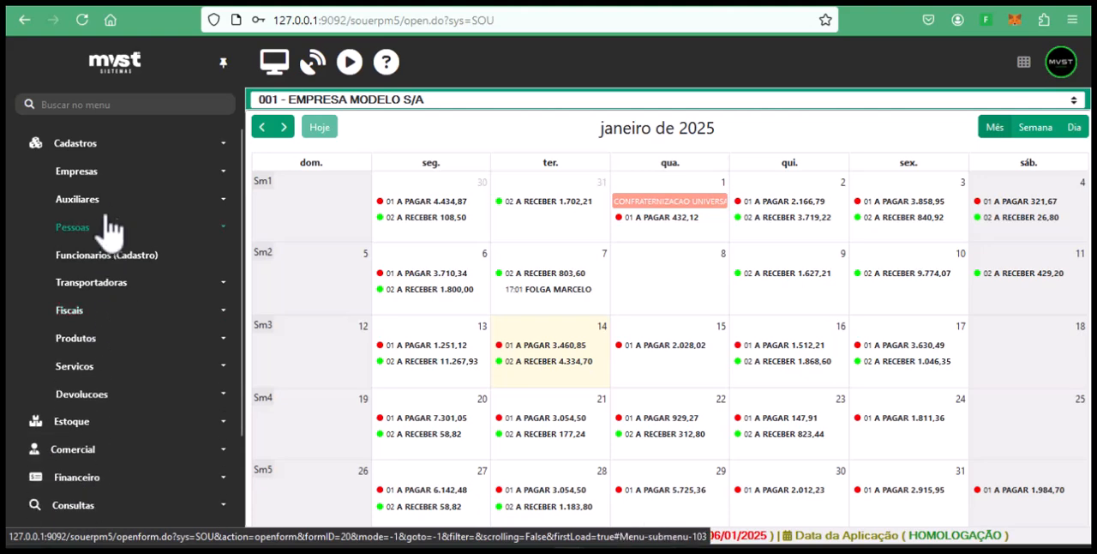
left_click(110, 172)
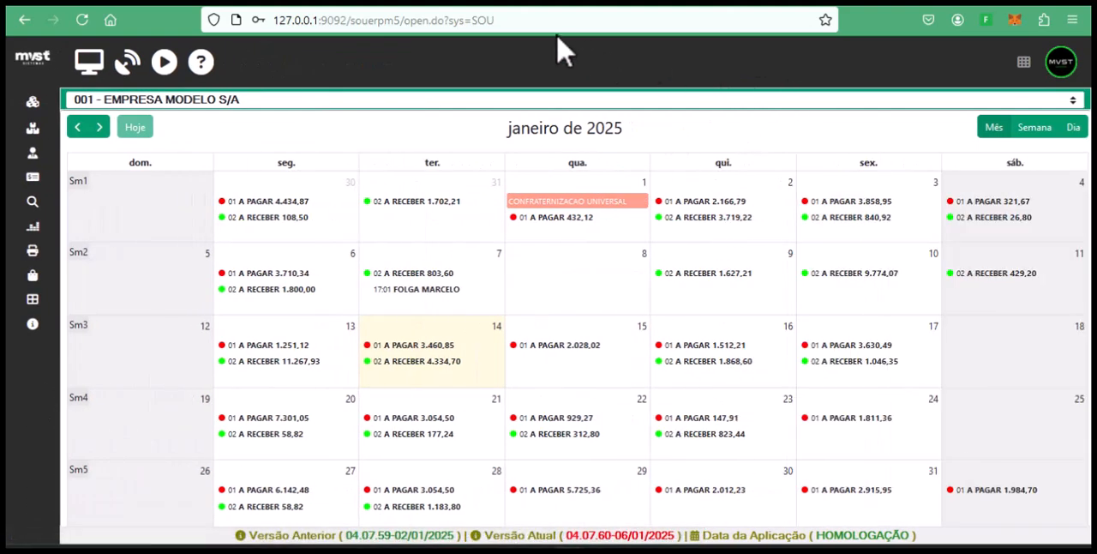
left_click(34, 198)
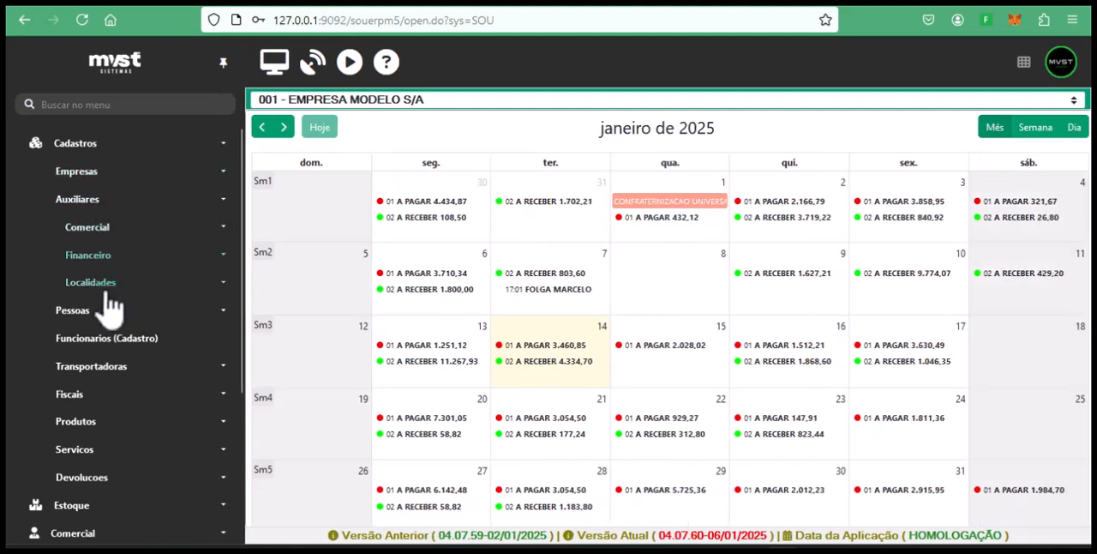
left_click(72, 286)
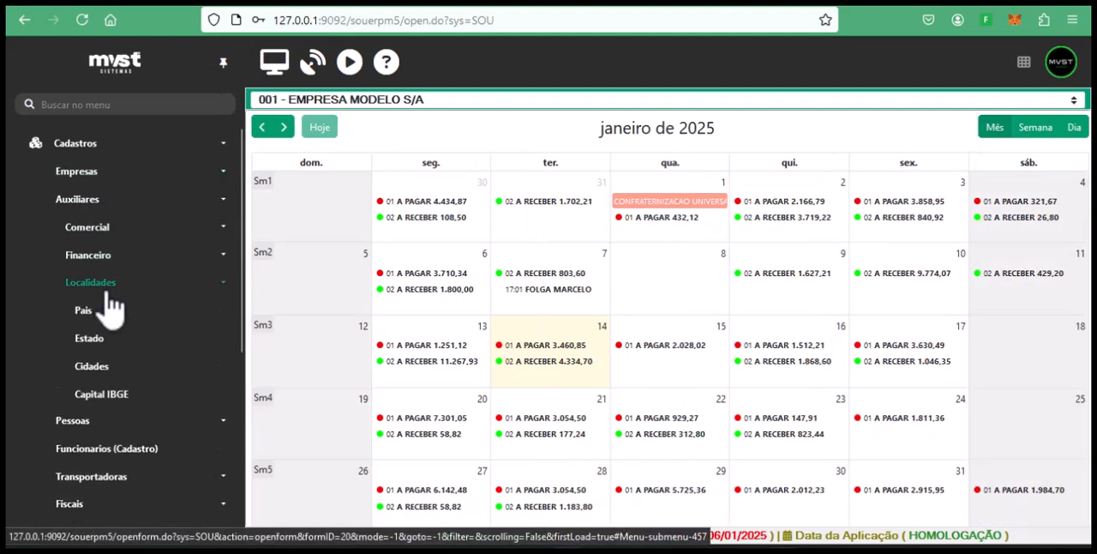
left_click(129, 343)
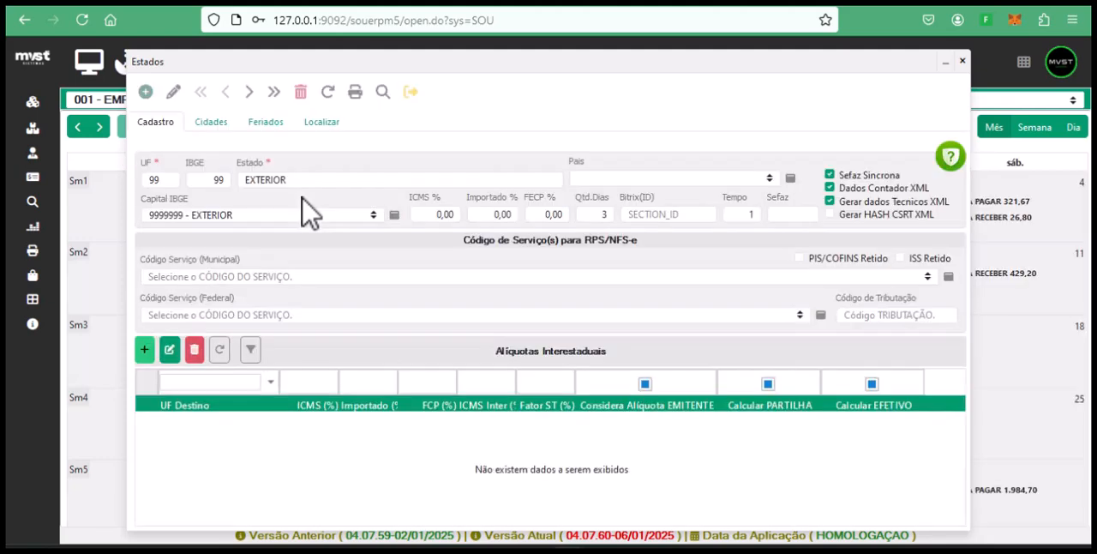
Search the state records by UF for "rj"
left_click(317, 123)
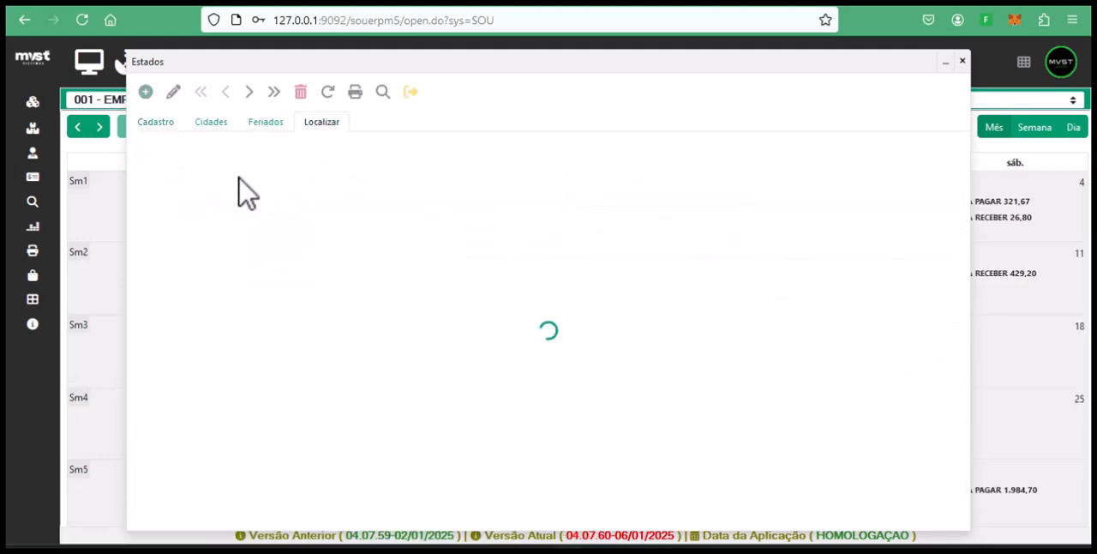
left_click(250, 170)
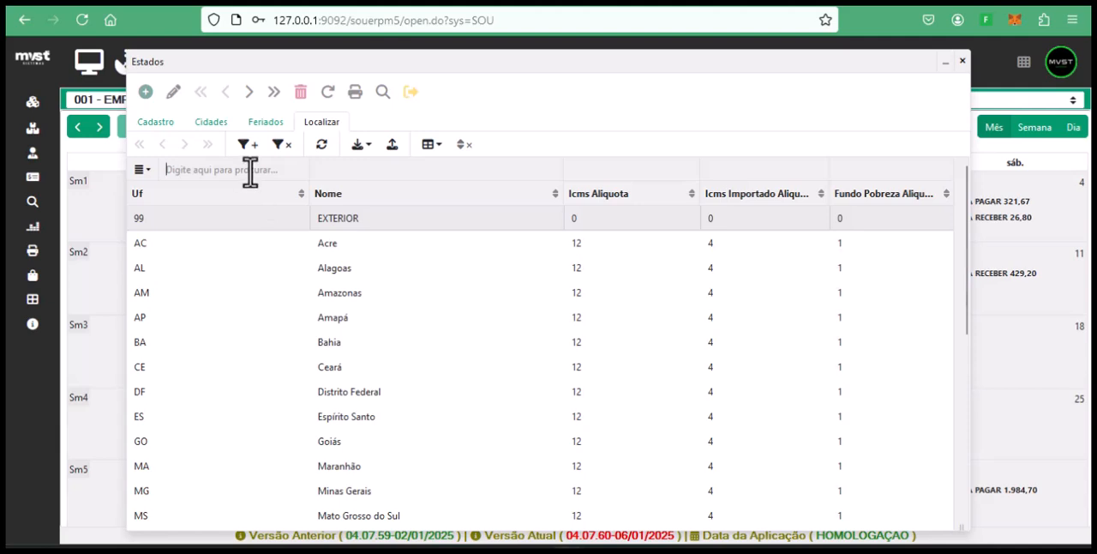
type("rj")
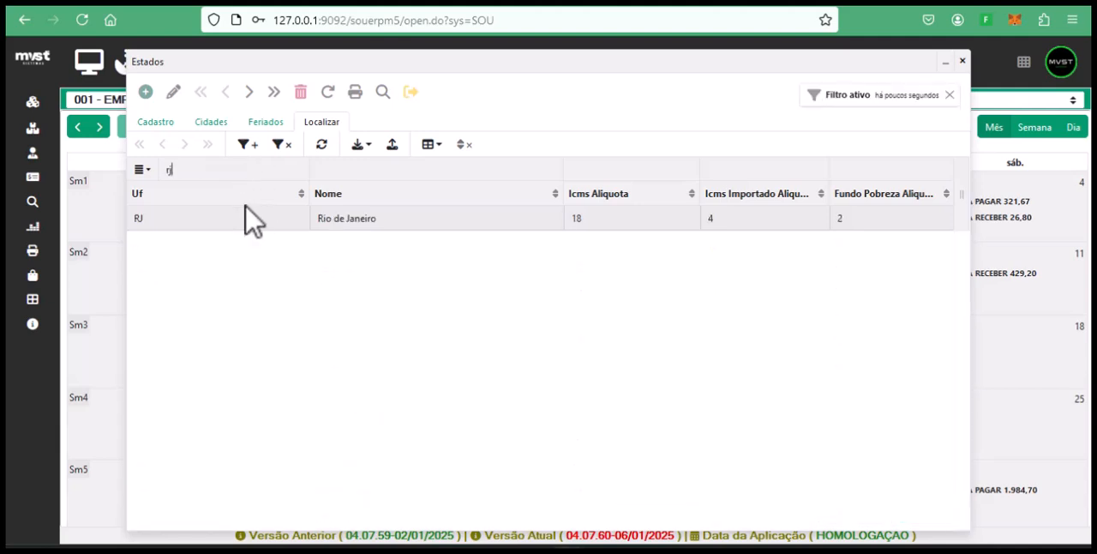
Open the Rio de Janeiro state record, examine its Alíquotas Interestaduais for AL - Alagoas, and return to the Painel Fiscal window
double_click(245, 210)
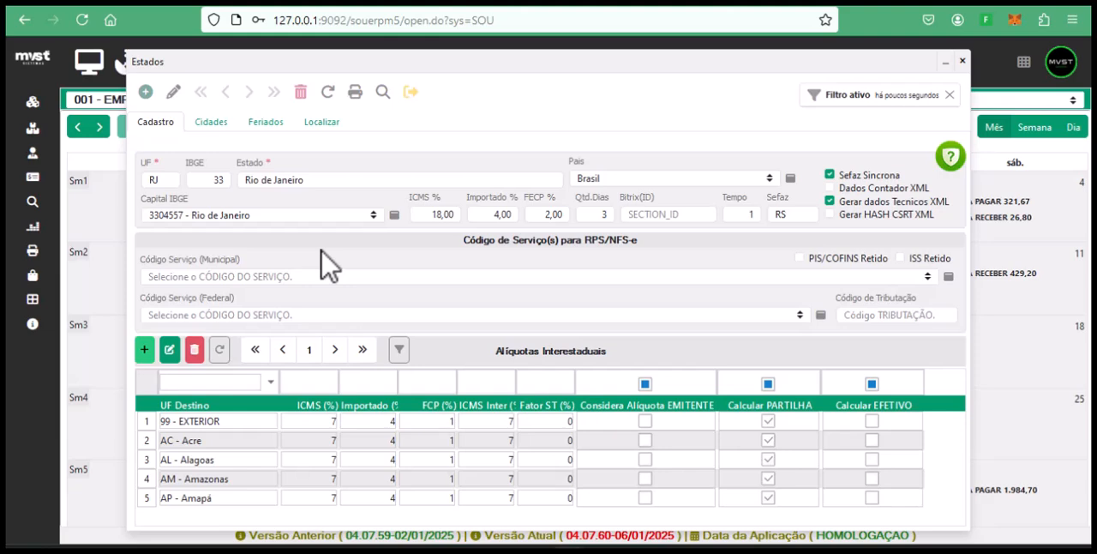
left_click(228, 460)
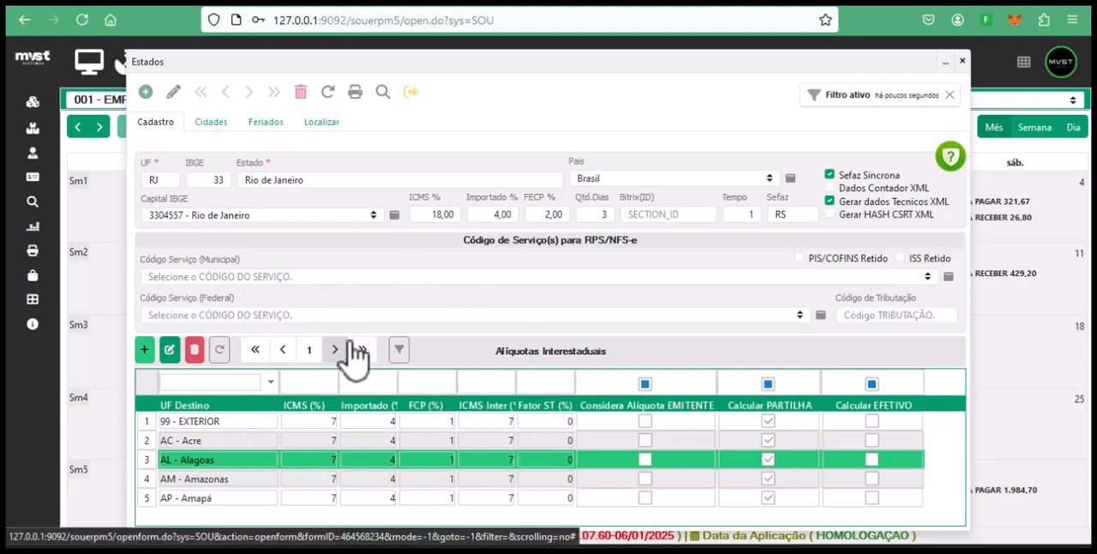
left_click(962, 62)
left_click(654, 482)
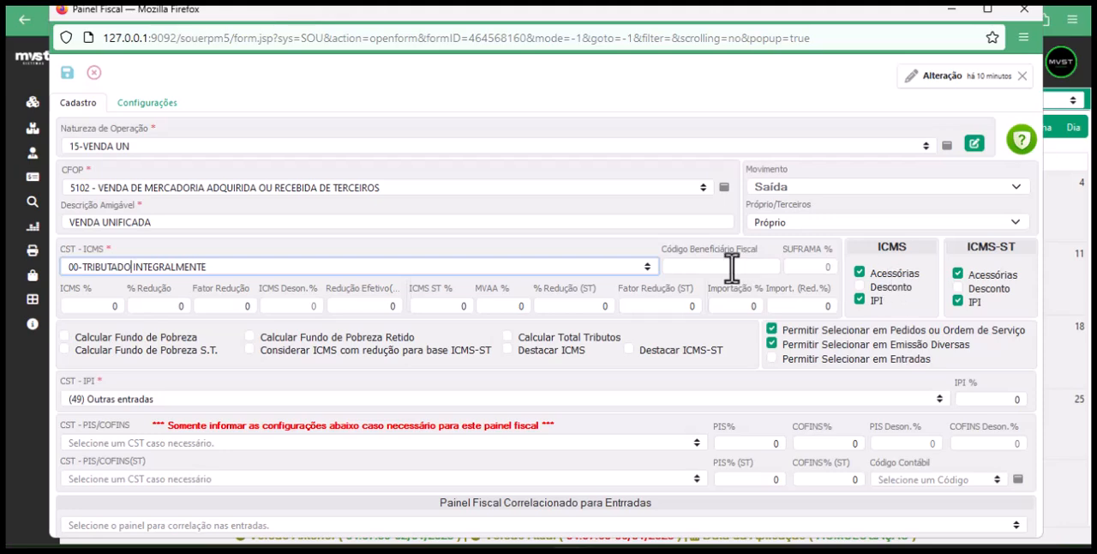
Examine the ICMS and ICMS-ST base options and the explanations of the Fundo de Pobreza, Total Tributos and Destacar ICMS checkboxes
left_click(860, 299)
mouse_move(893, 281)
mouse_move(884, 320)
mouse_move(344, 352)
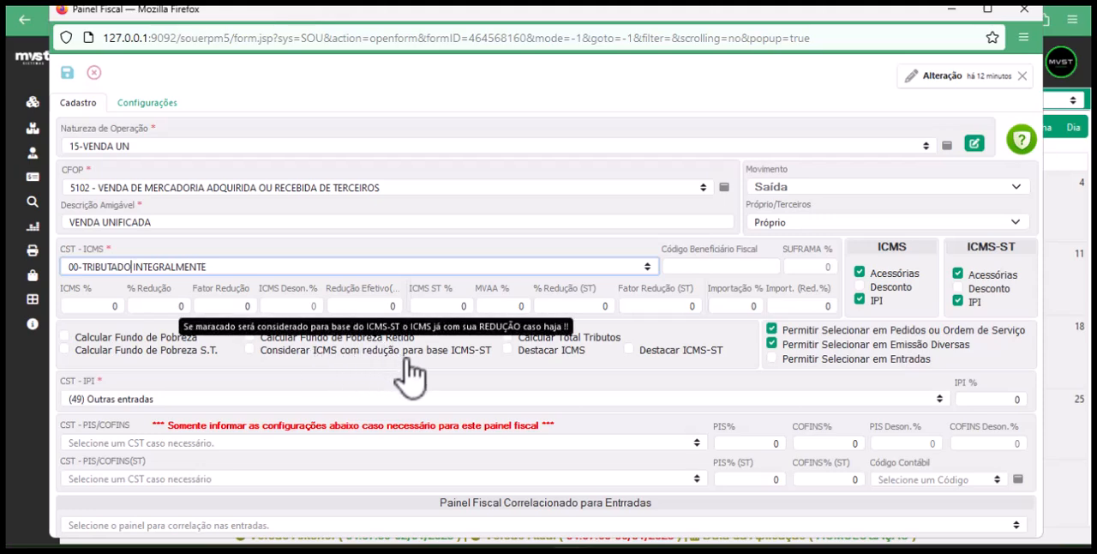
left_click(217, 305)
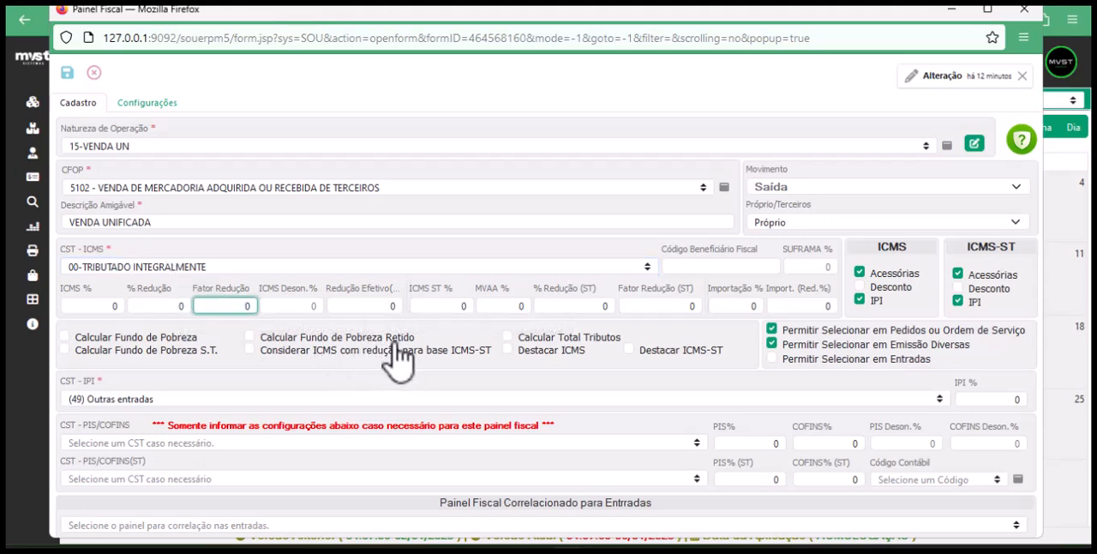
mouse_move(580, 328)
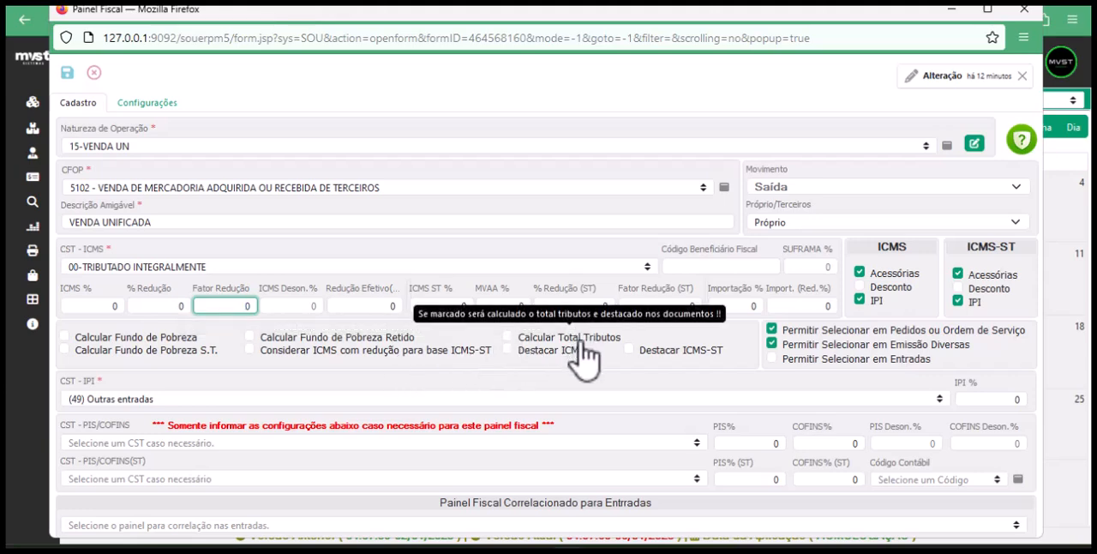
mouse_move(567, 358)
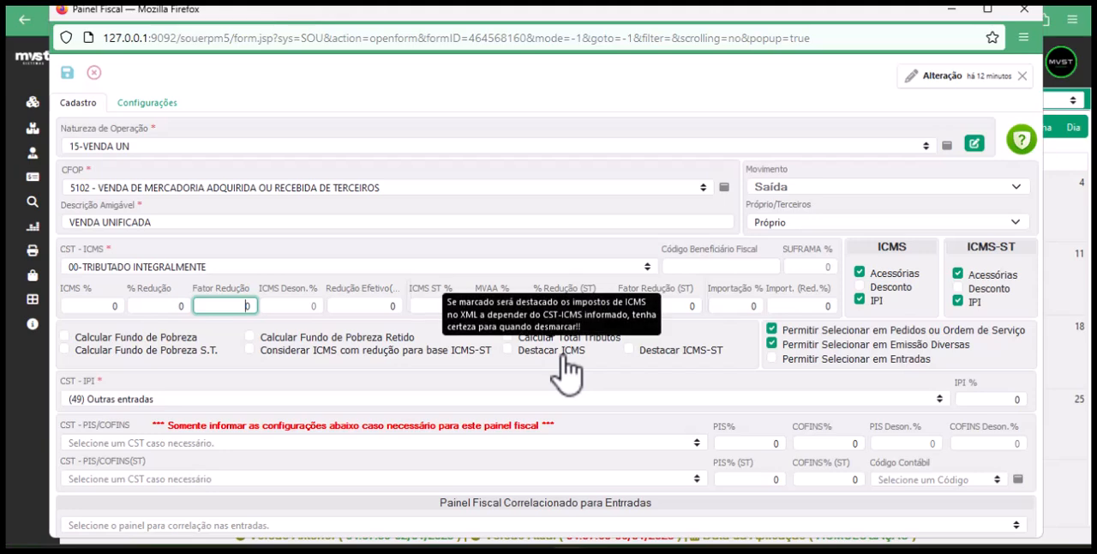
mouse_move(699, 367)
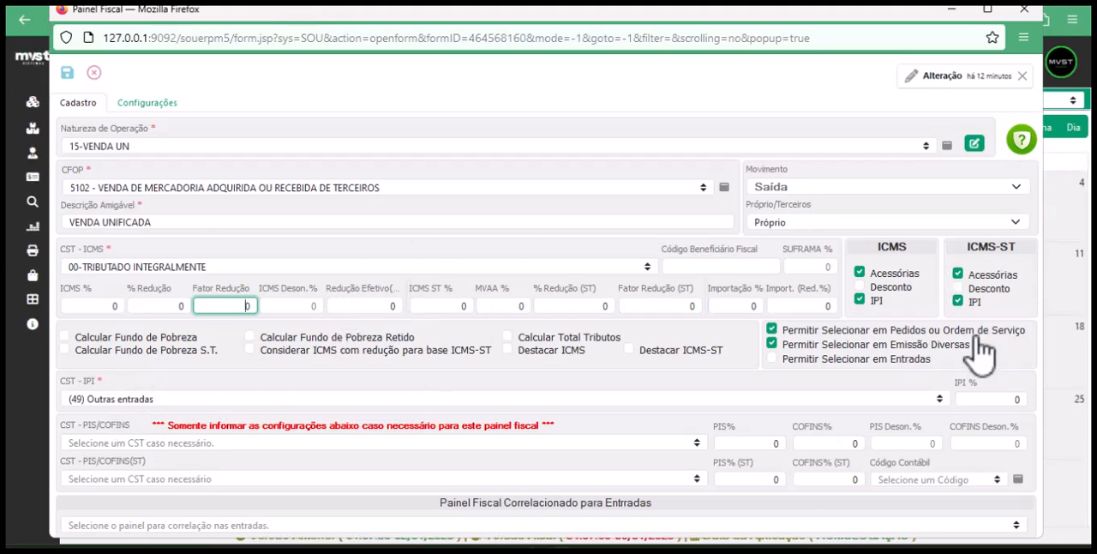
Review the CST - IPI options from entry to exit codes and the IPI % field of the fiscal panel
left_click(938, 399)
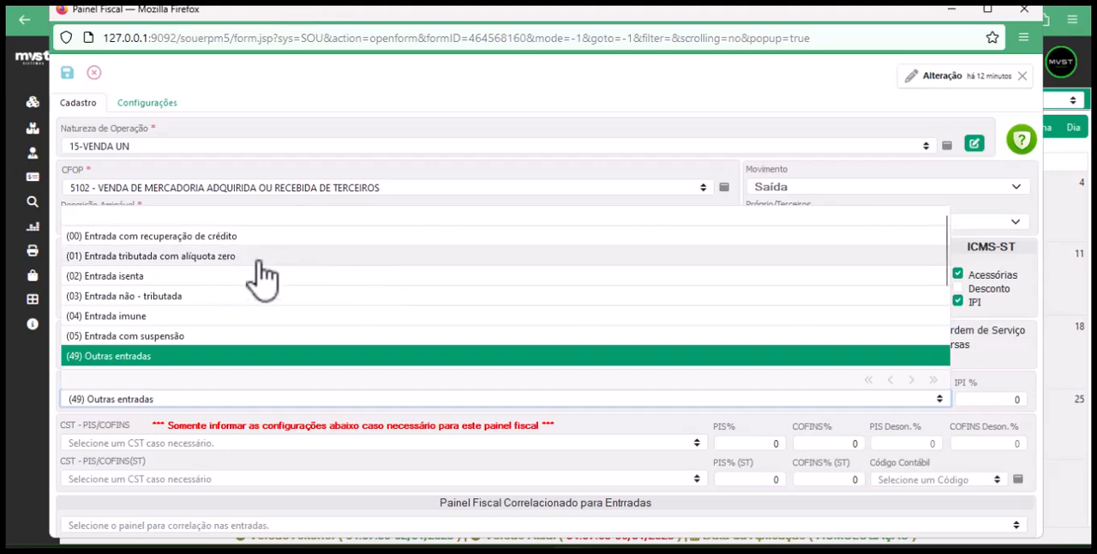
scroll(215, 308, "down", 3)
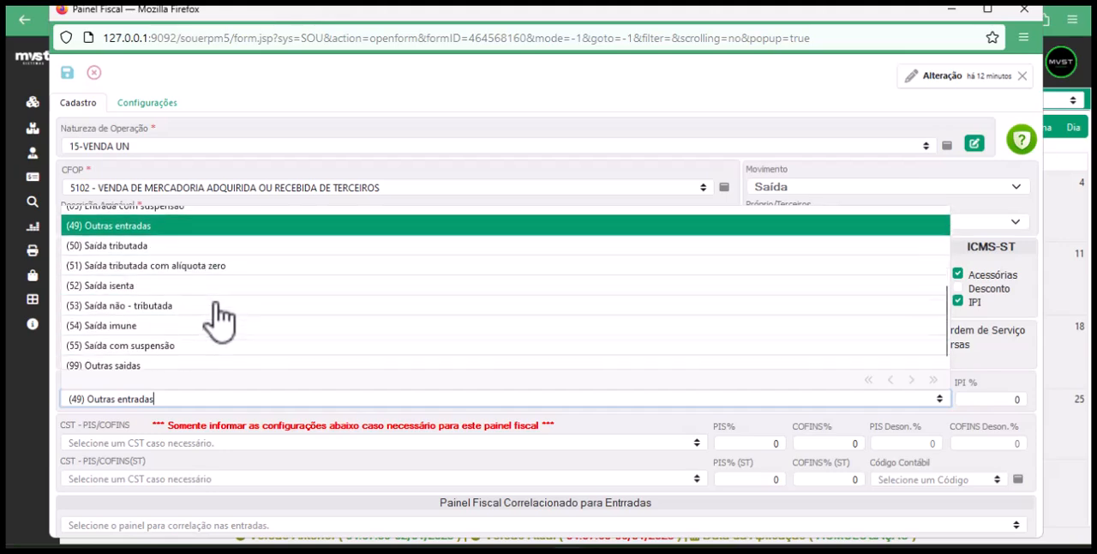
scroll(218, 317, "down", 1)
left_click(973, 398)
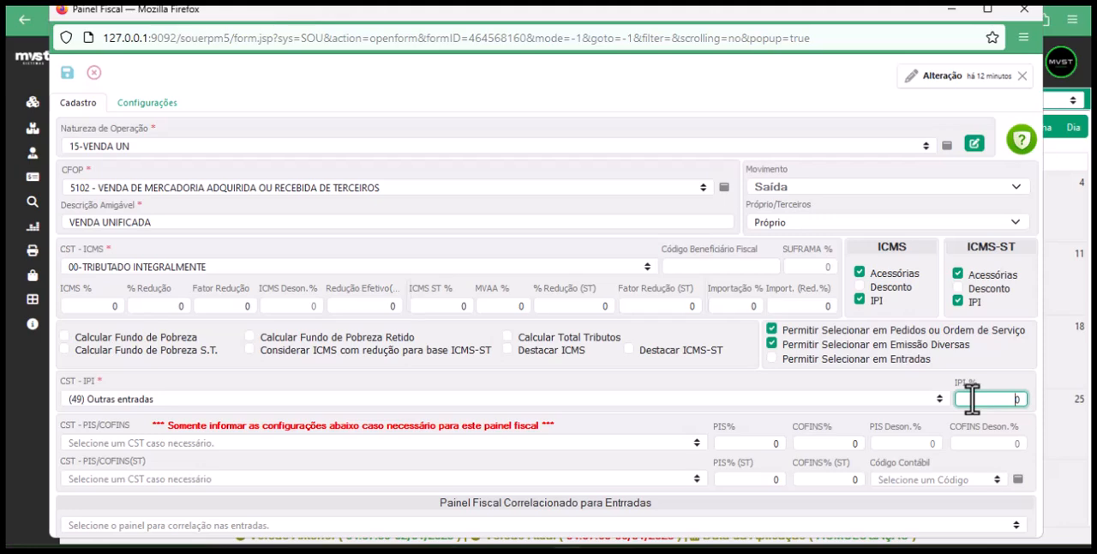
Examine the CST - PIS/COFINS and percentage fields, plus the selector for the correlated entry panel
left_click(280, 442)
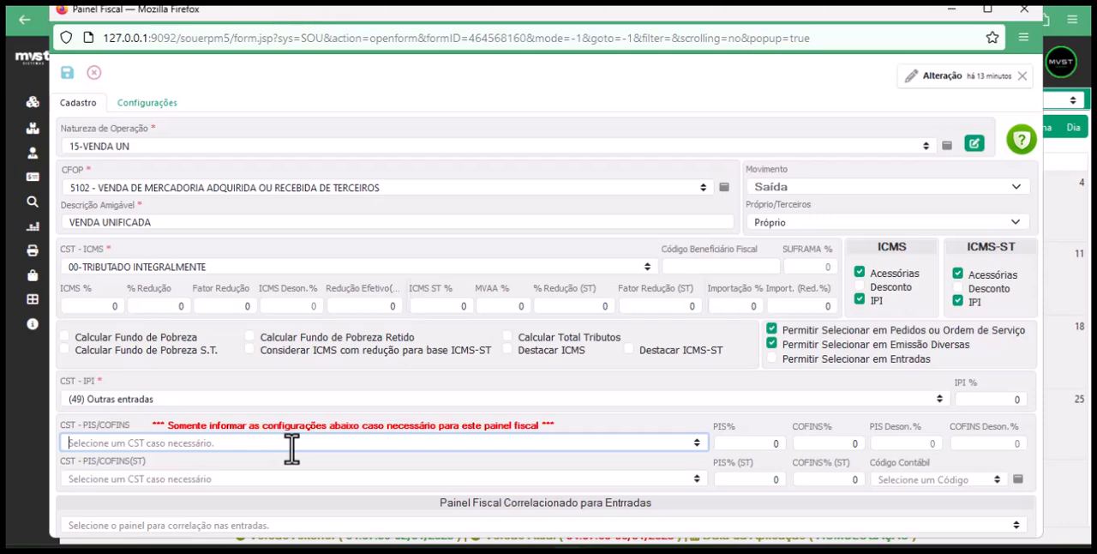
left_click(785, 444)
left_click(839, 447)
left_click(889, 444)
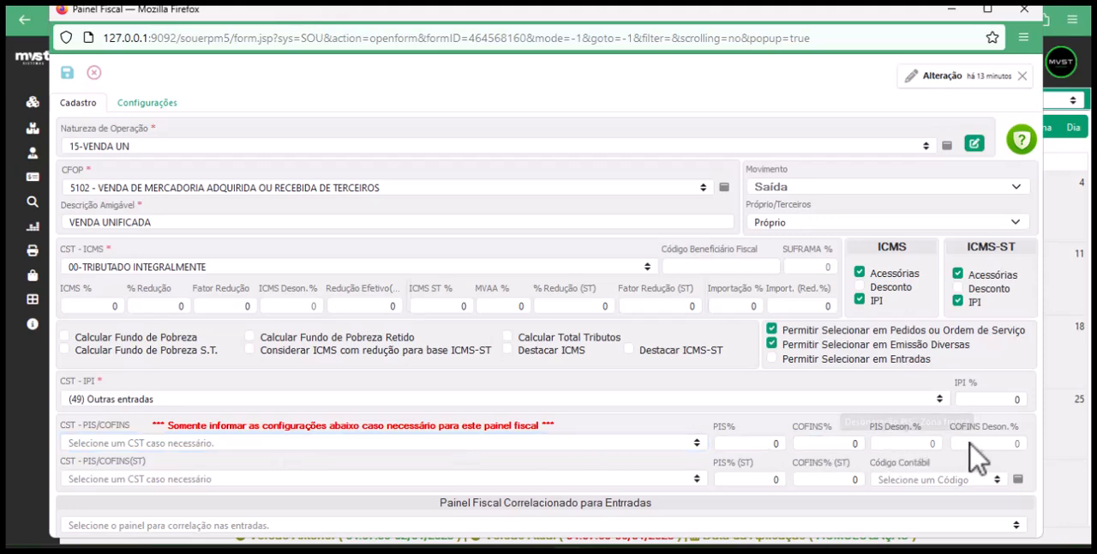
left_click(768, 445)
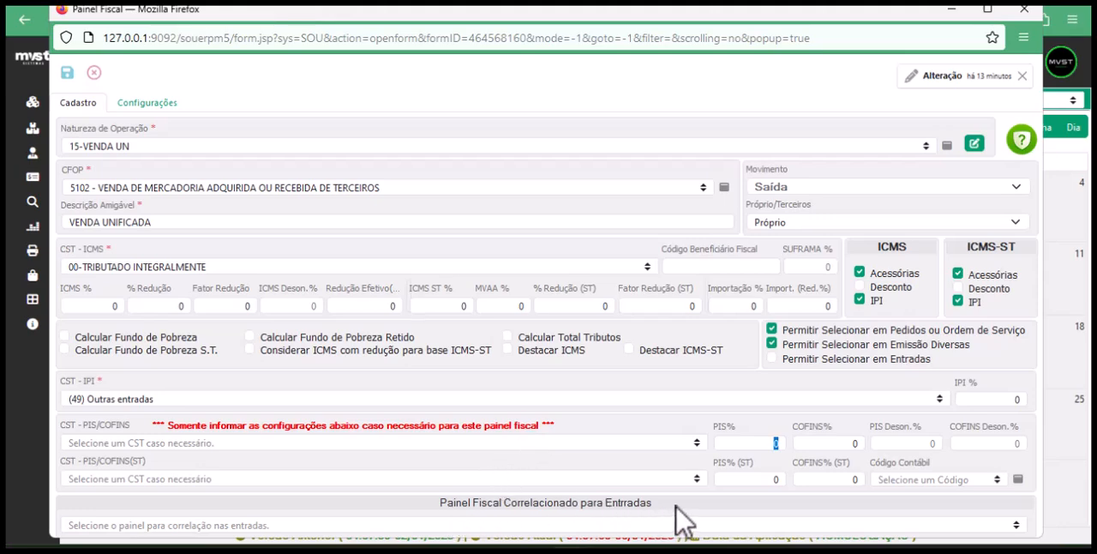
left_click(1016, 526)
Cancel editing the VENDA UNIFICADA panel and open the COMPRA DE MERCADORIA fiscal panel with CFOP 2102 from the records list
left_click(147, 104)
left_click(95, 72)
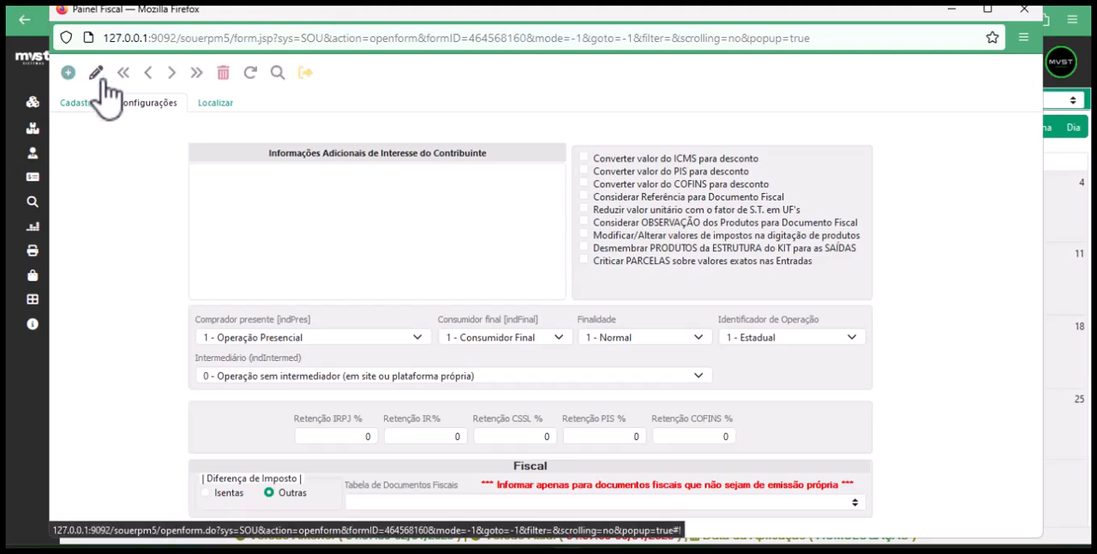
left_click(225, 106)
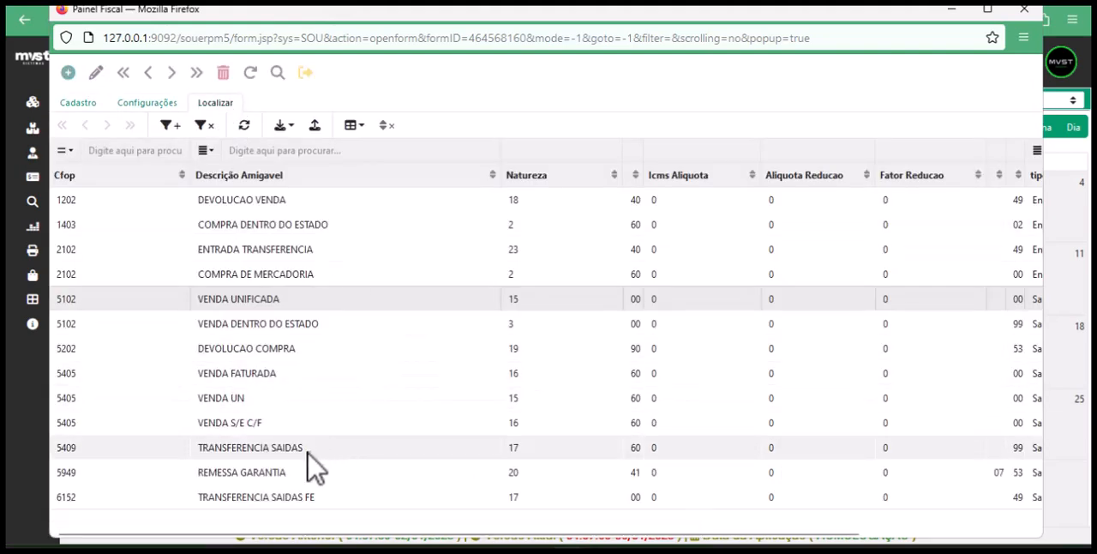
double_click(272, 276)
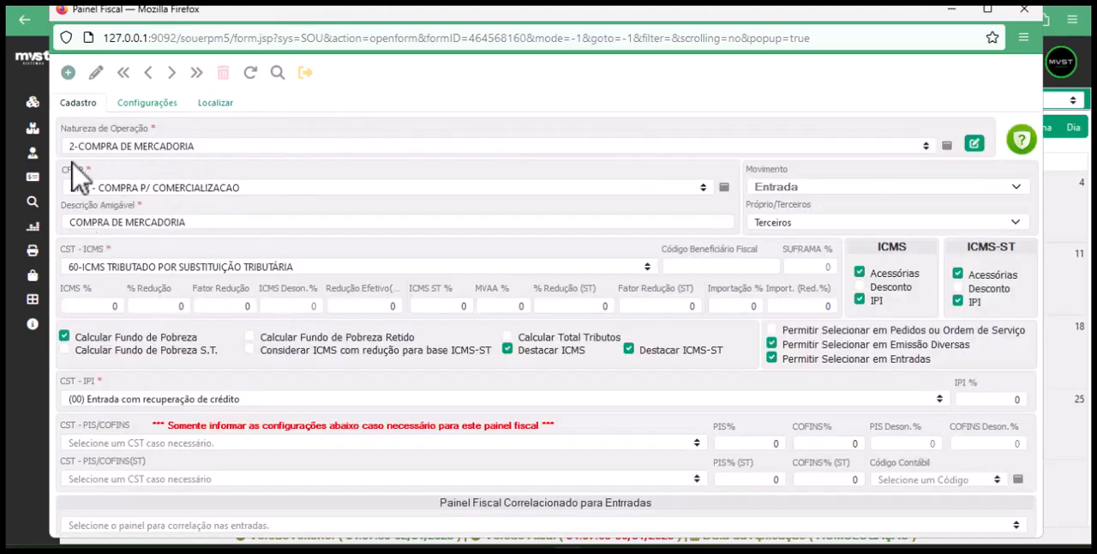
Try 5102 - VENDA DENTRO DO ESTADO as the correlated panel for entries, and discard the change
left_click(1018, 526)
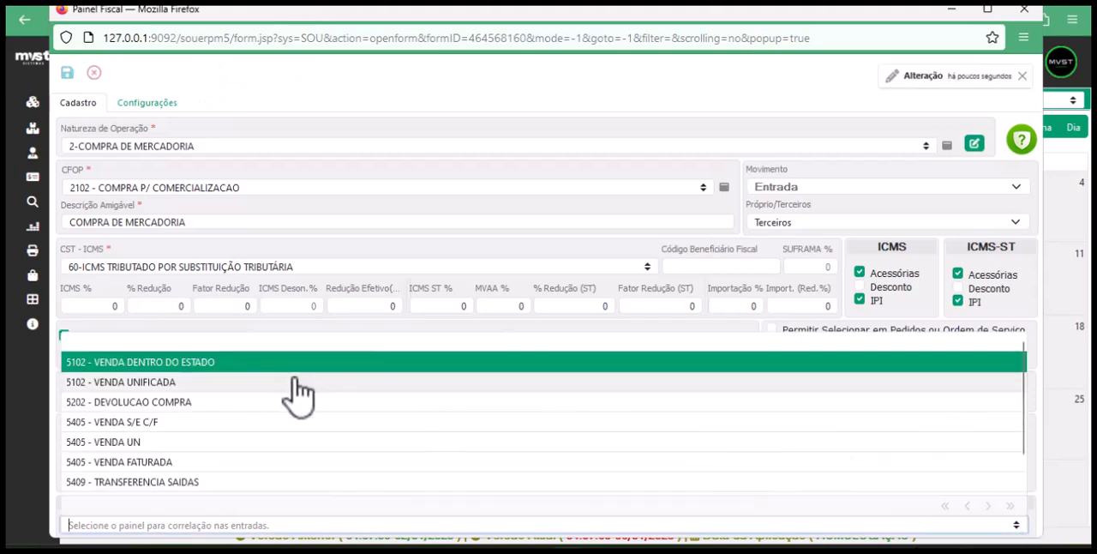
left_click(188, 364)
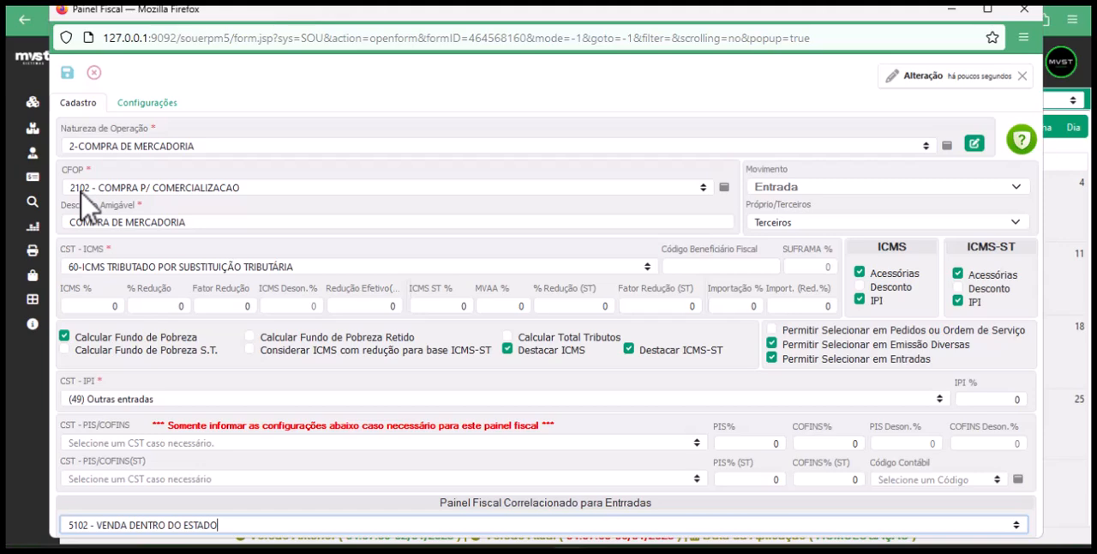
left_click(103, 78)
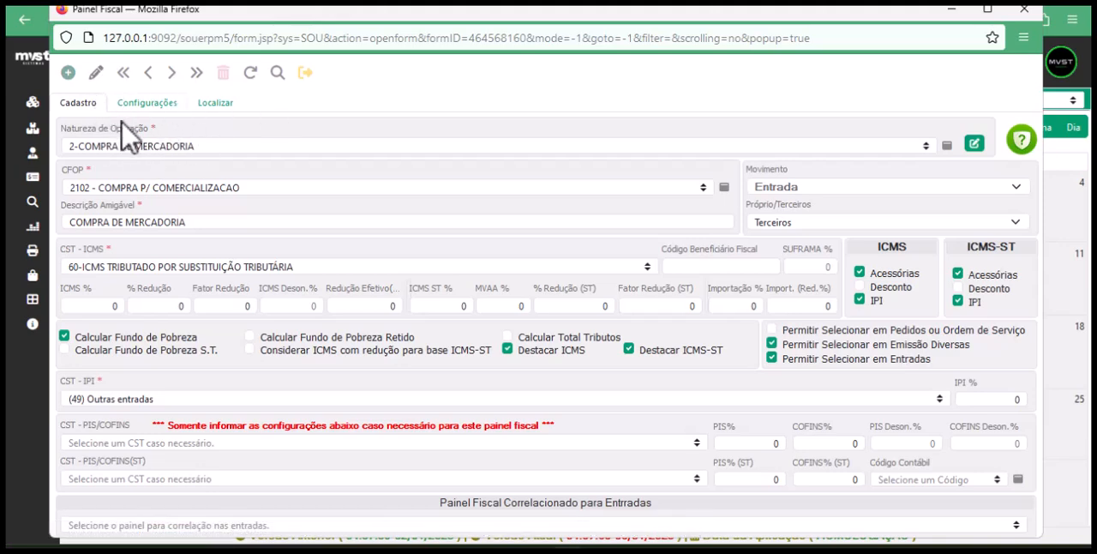
Examine the panel's Configurações checkboxes and the options for Comprador presente, Consumidor final and Finalidade
left_click(148, 104)
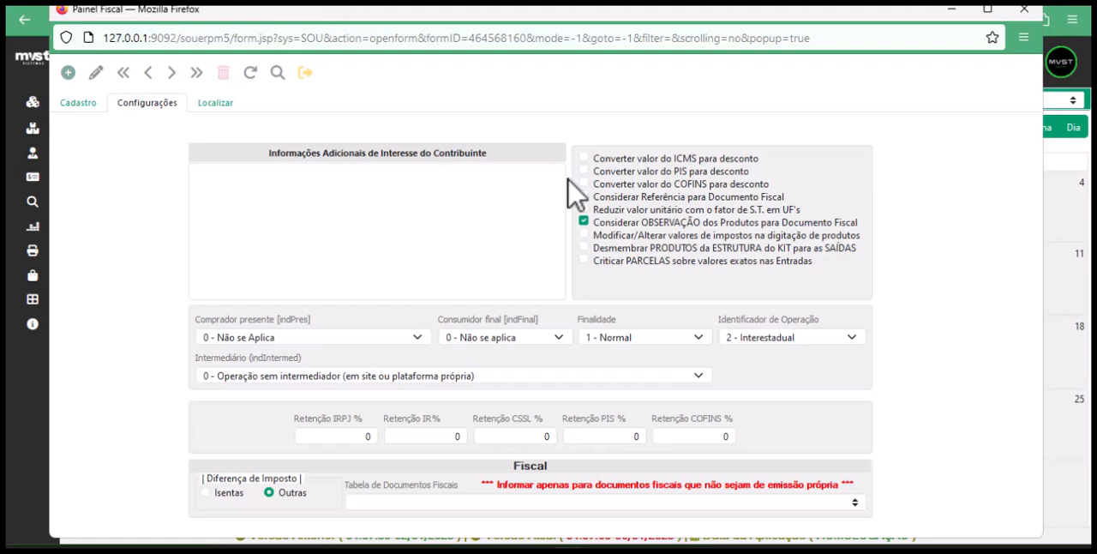
left_click(639, 170)
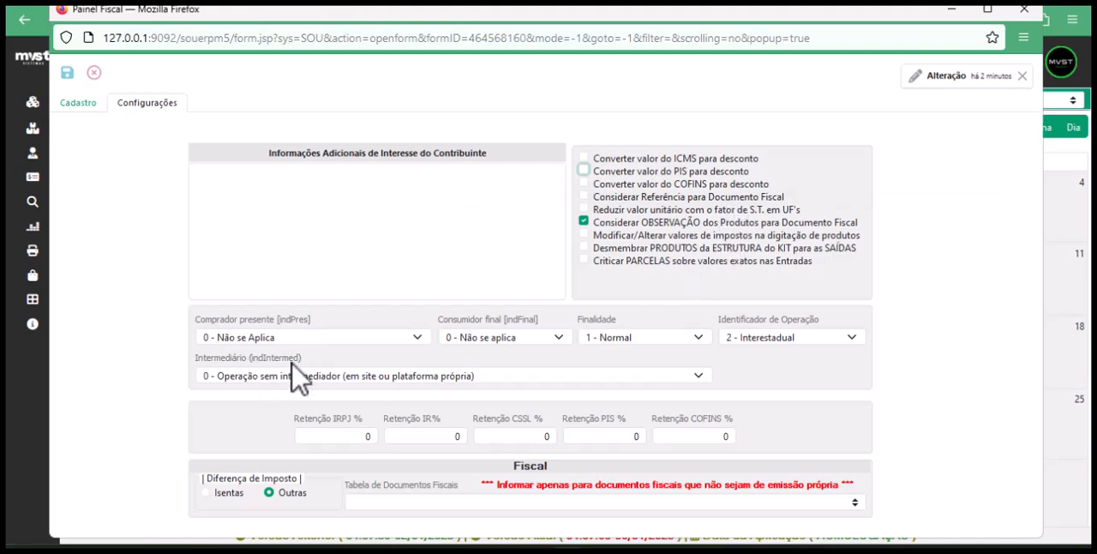
left_click(417, 337)
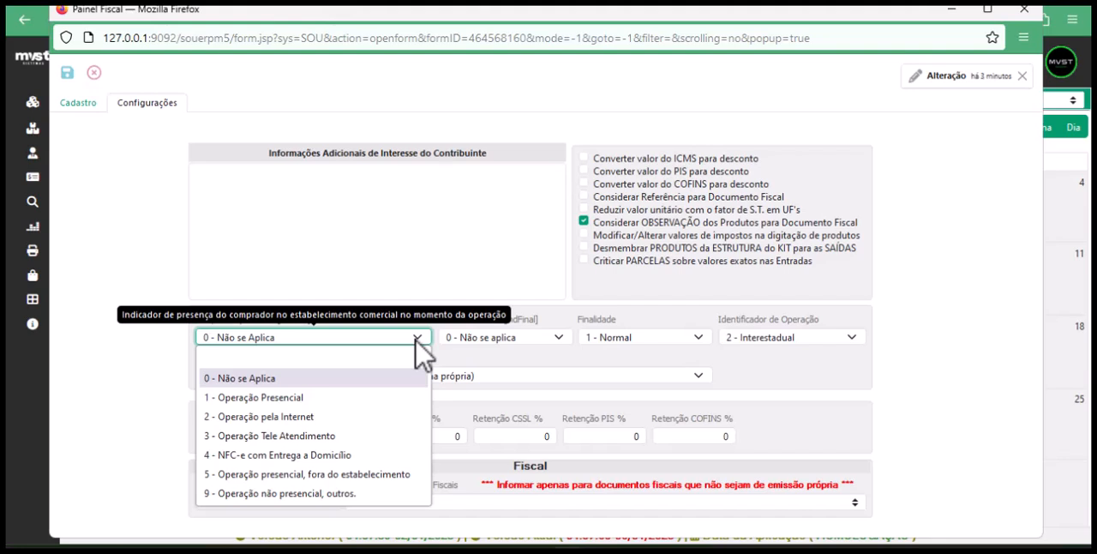
left_click(549, 339)
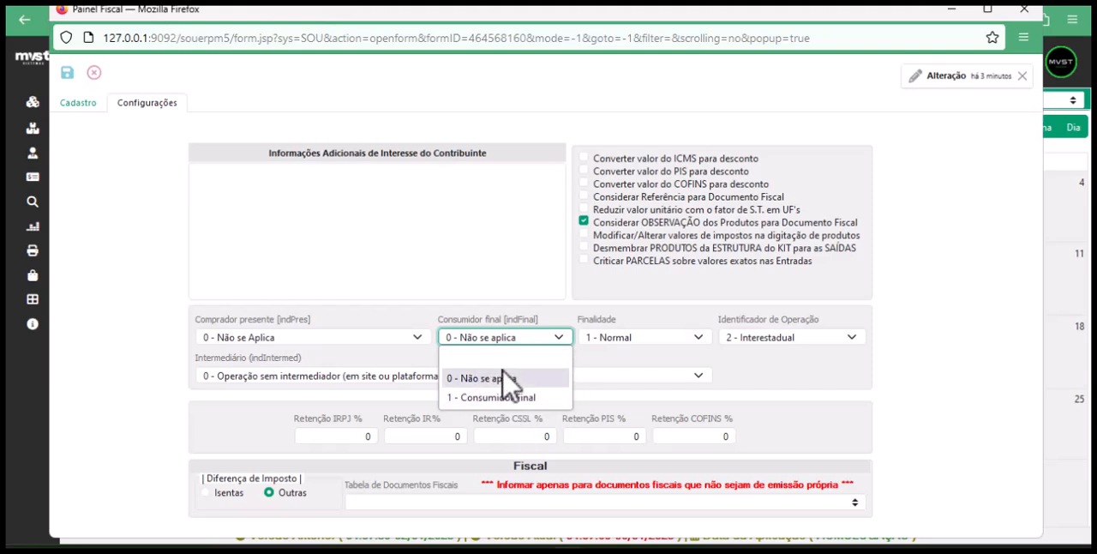
left_click(708, 315)
left_click(701, 337)
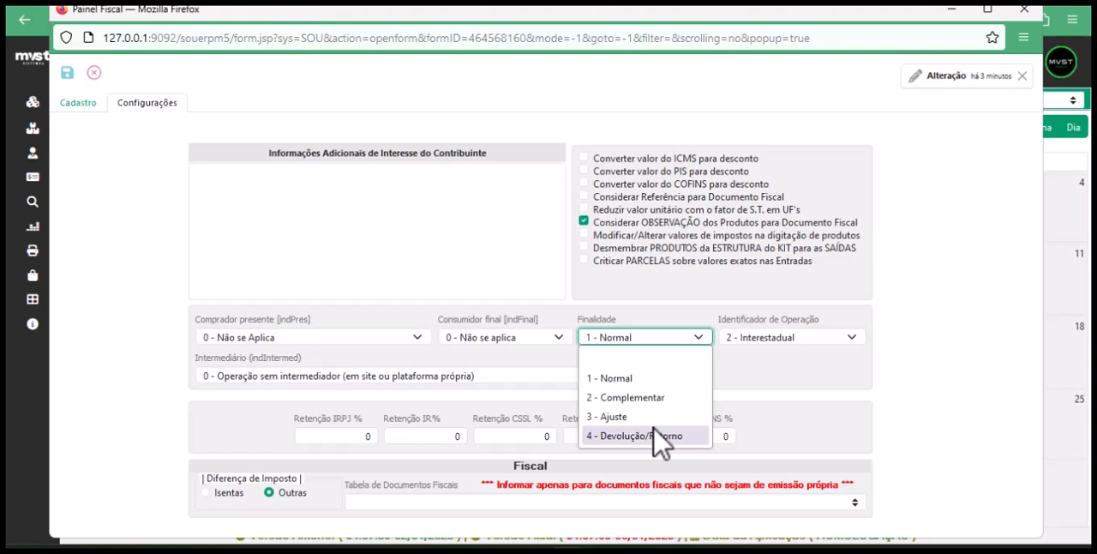
left_click(815, 314)
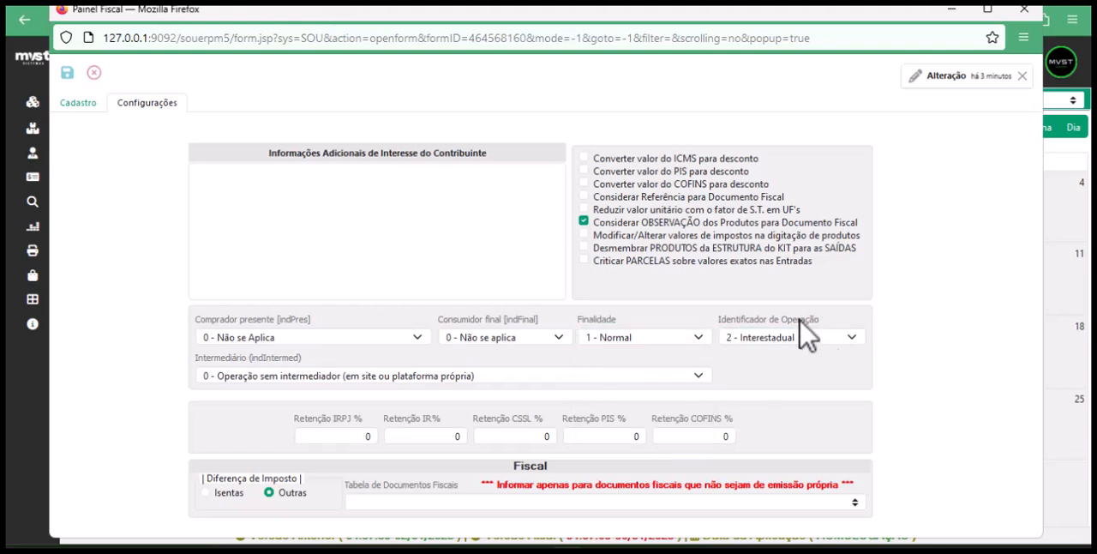
Review the Identificador de Operação options and compare them with the CFOP in the panel's Cadastro data
left_click(773, 331)
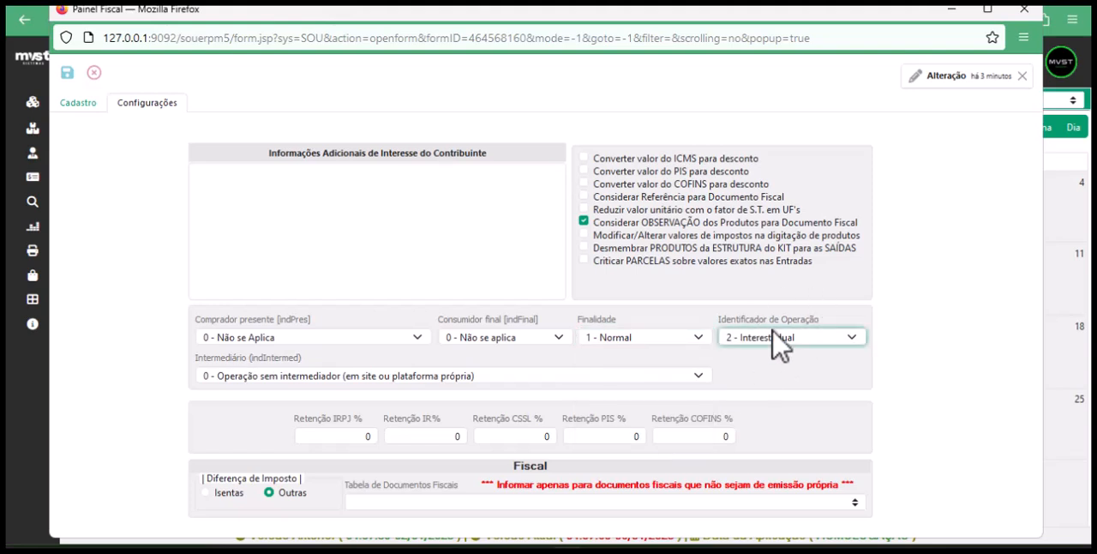
left_click(853, 343)
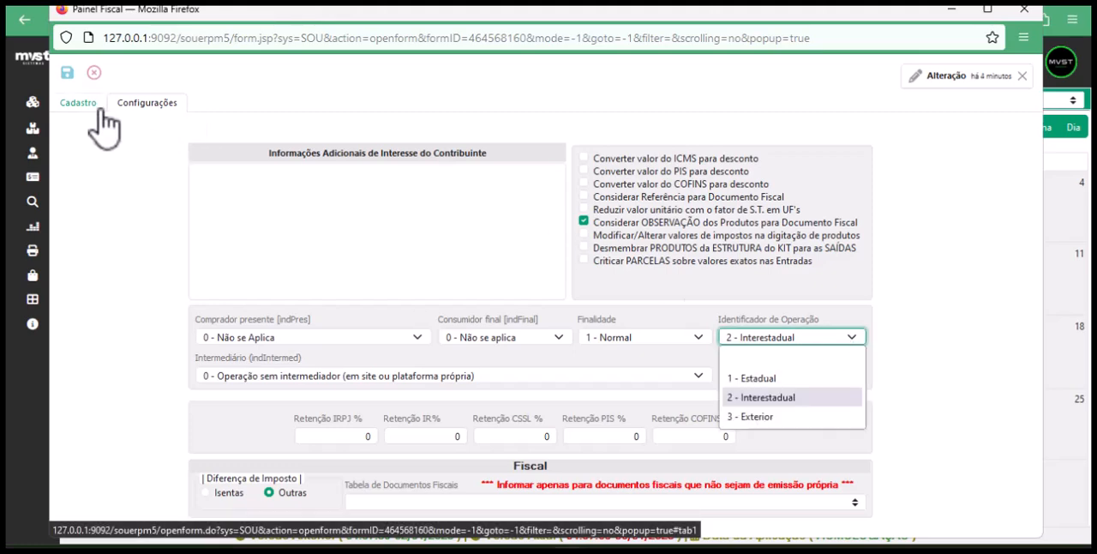
left_click(75, 105)
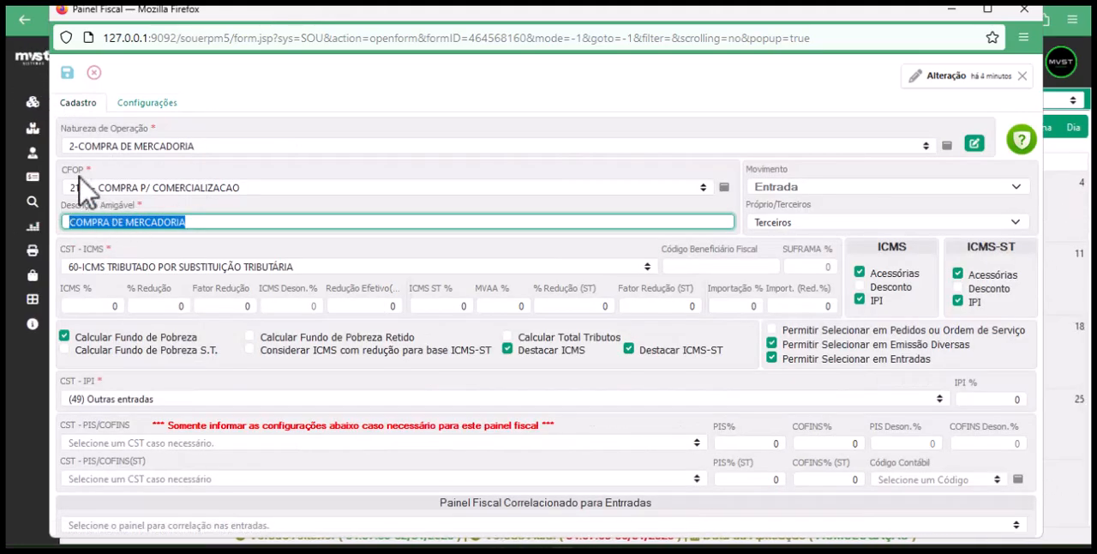
left_click(144, 104)
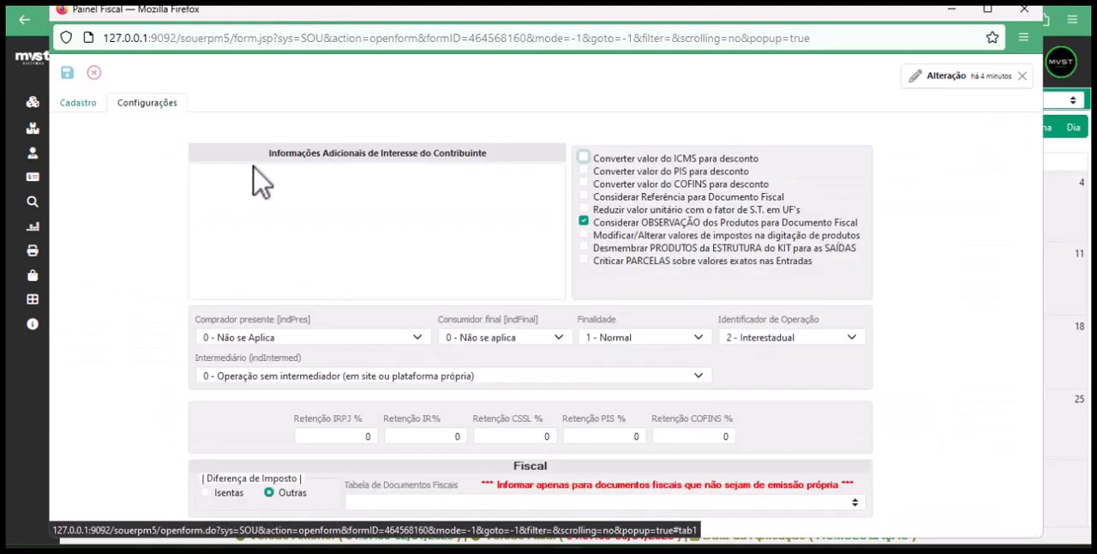
left_click(774, 351)
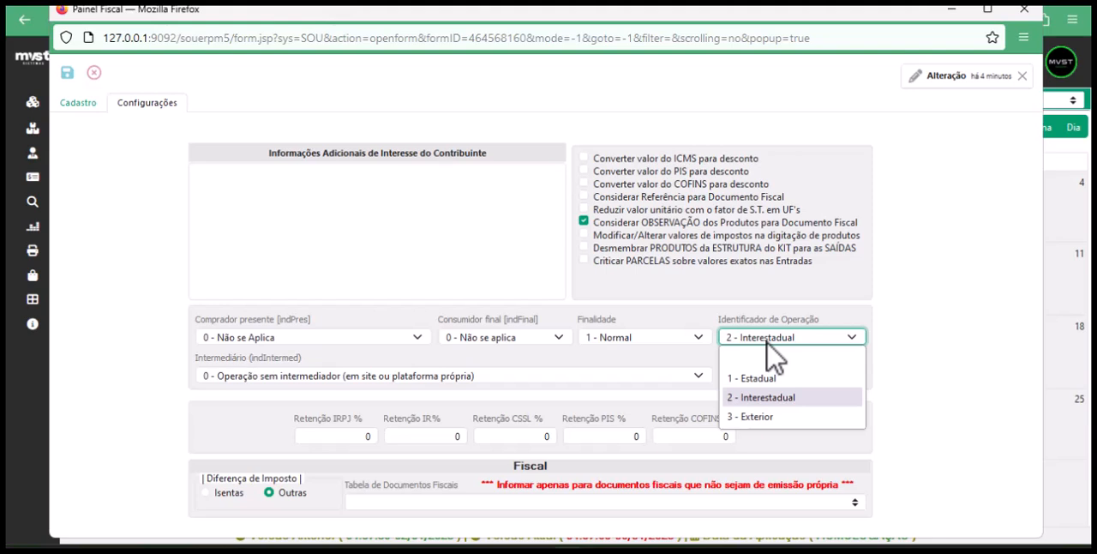
Review the Intermediário and Tabela de Documentos Fiscais options, cancel the panel's edit and return to its Cadastro data
left_click(422, 374)
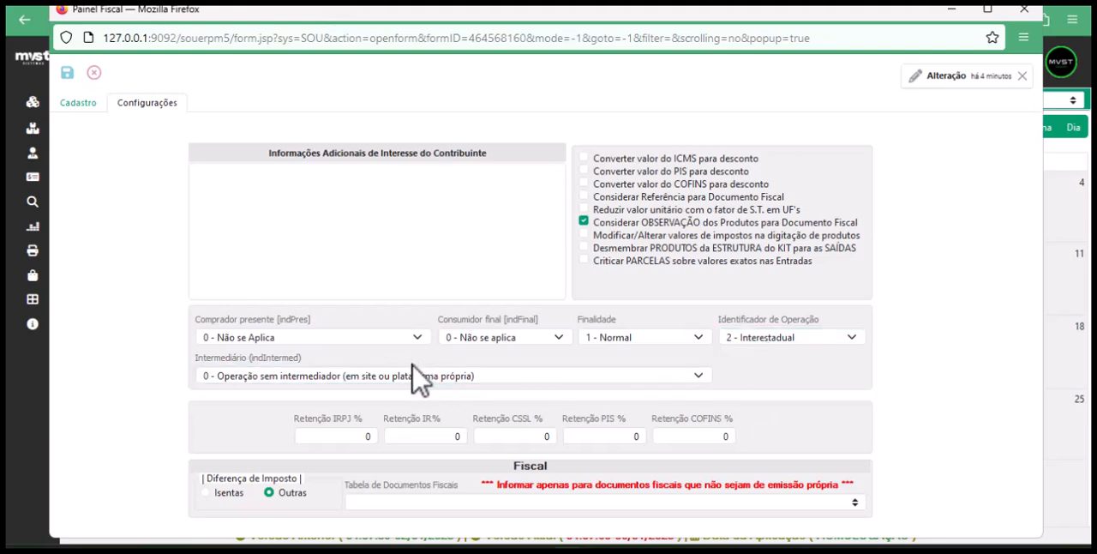
left_click(699, 375)
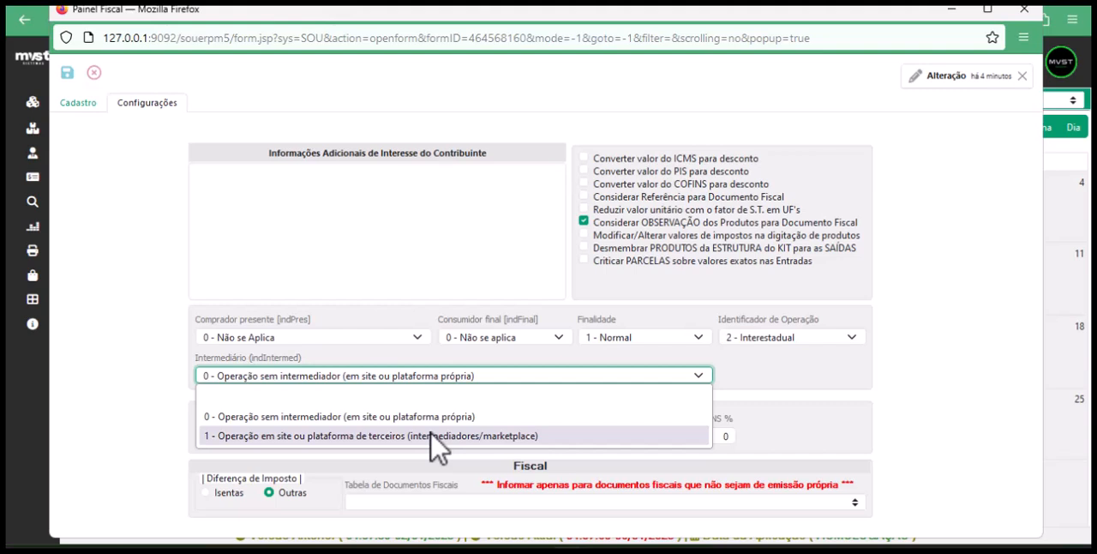
left_click(833, 411)
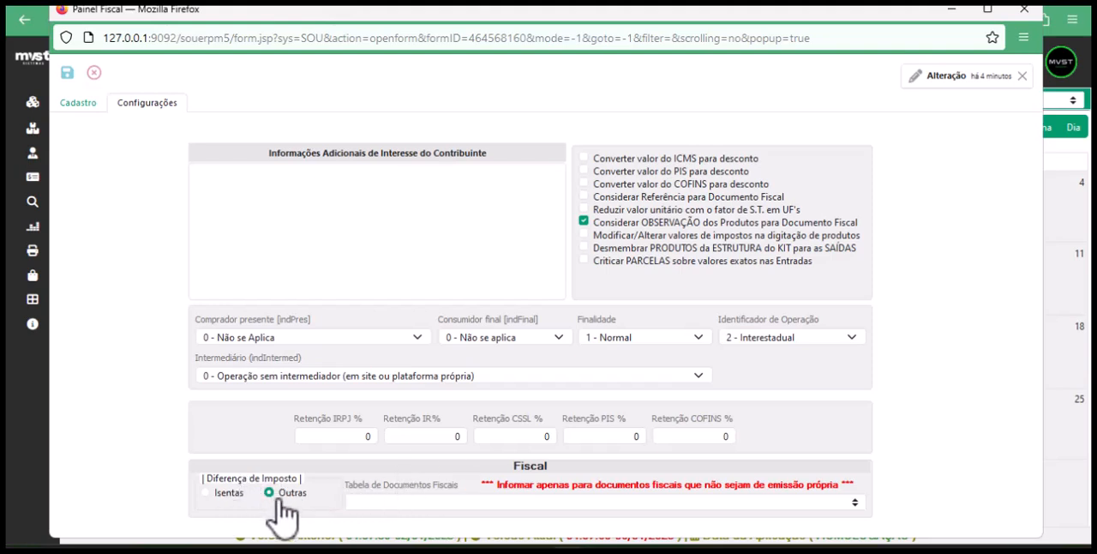
left_click(854, 503)
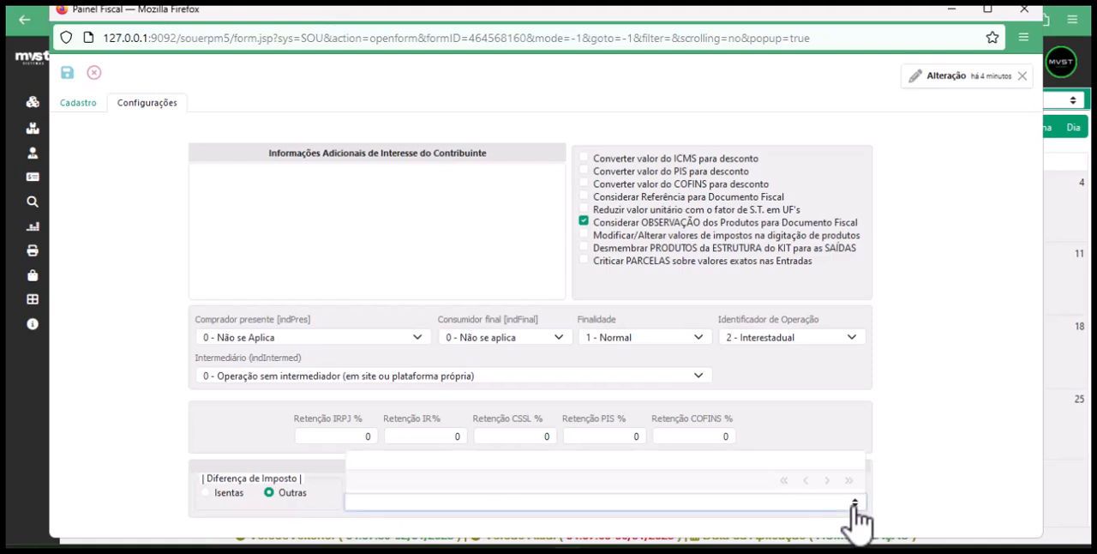
left_click(325, 494)
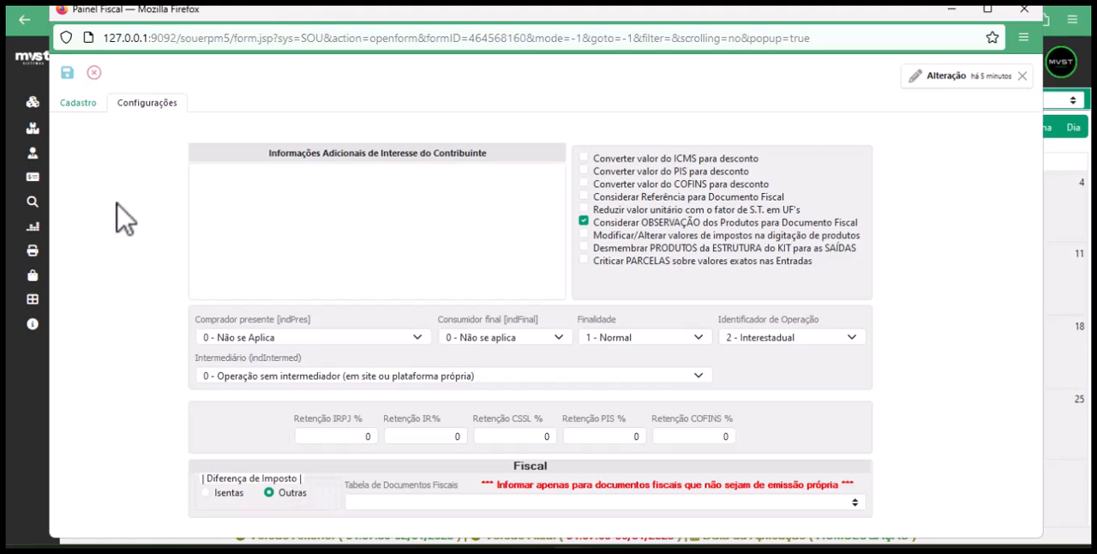
left_click(94, 73)
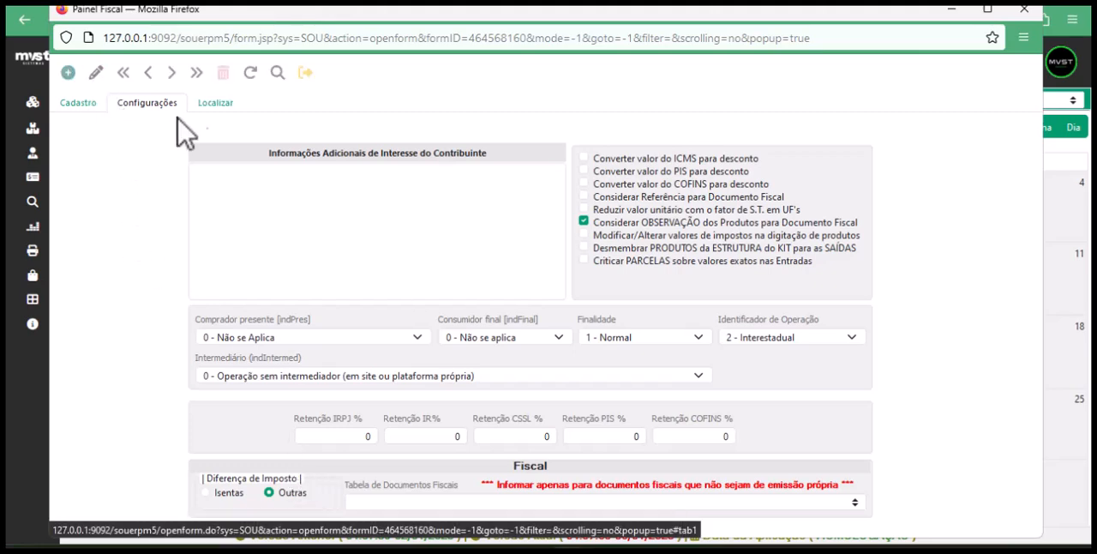
left_click(77, 102)
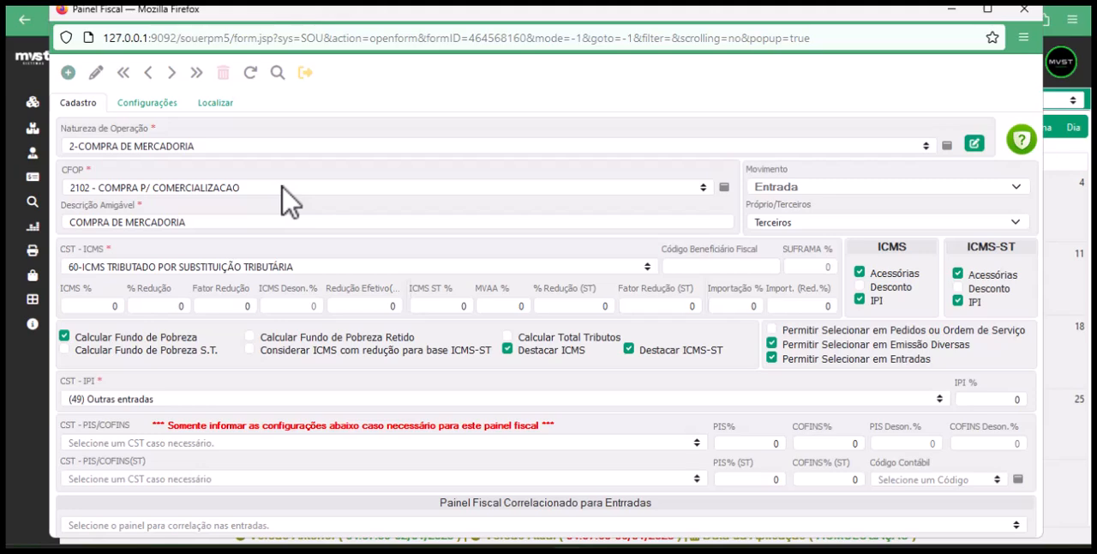